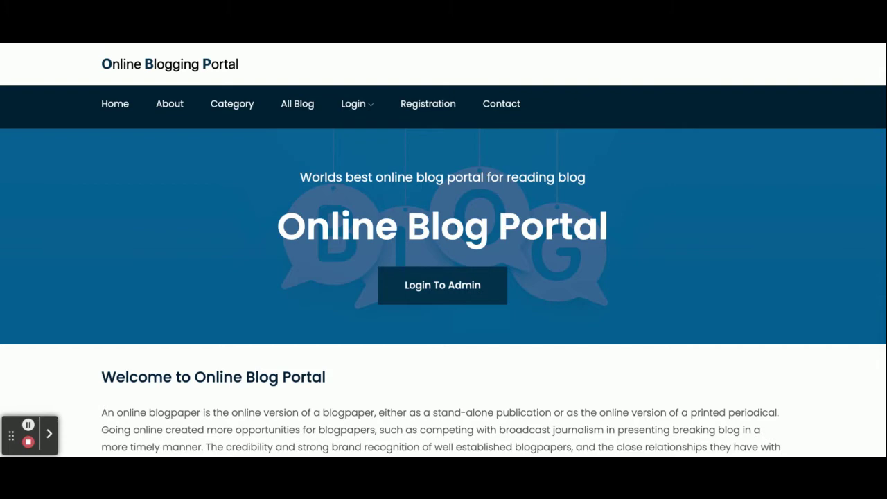
- Browse up and down the home page, refreshing it to return to the top
scroll(443, 250, down, 5)
key(F5)
scroll(444, 249, down, 3)
scroll(443, 250, up, 3)
scroll(444, 249, down, 9)
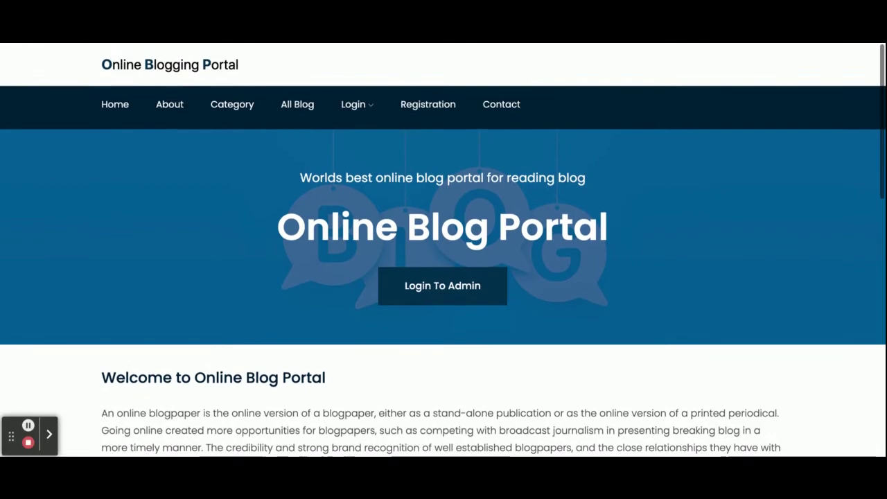
scroll(443, 250, down, 1)
scroll(444, 249, up, 9)
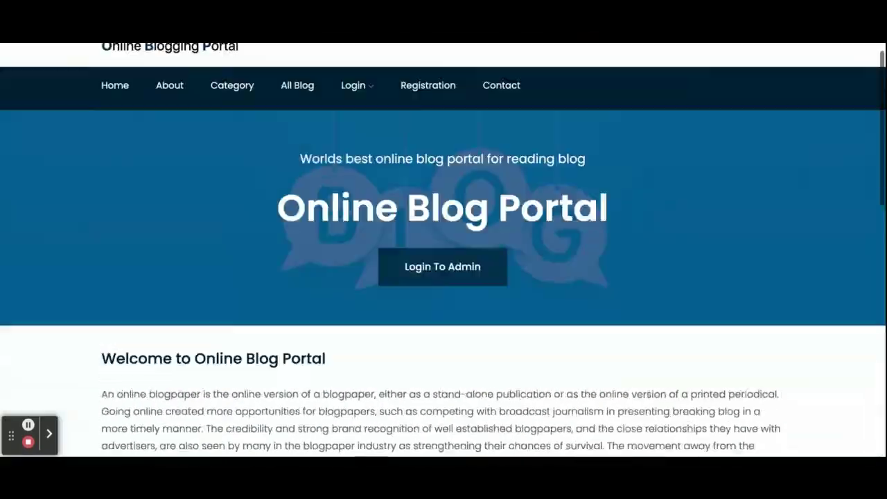
scroll(444, 250, down, 4)
scroll(444, 250, up, 4)
scroll(444, 249, up, 1)
scroll(443, 249, down, 10)
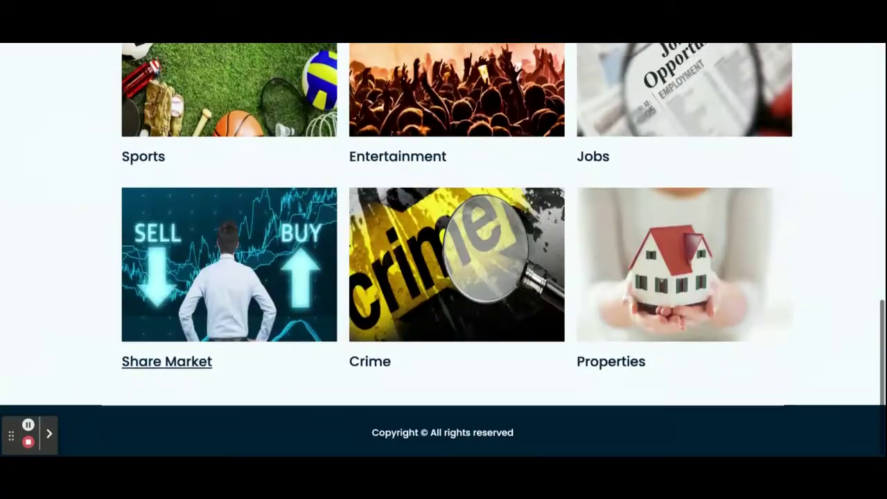
scroll(257, 192, up, 1)
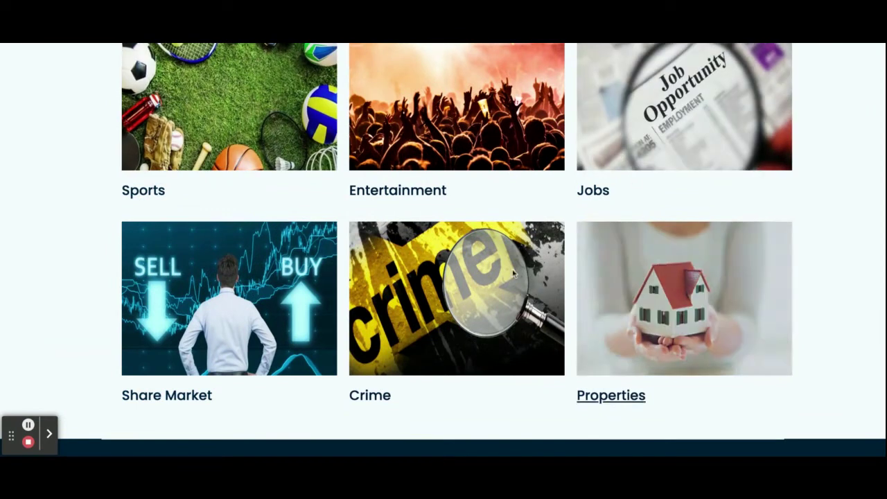
scroll(285, 203, up, 1)
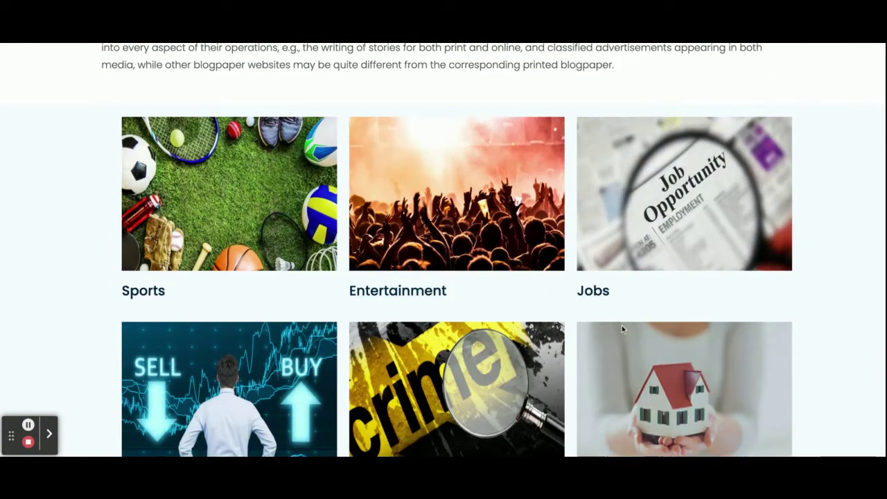
scroll(622, 326, down, 1)
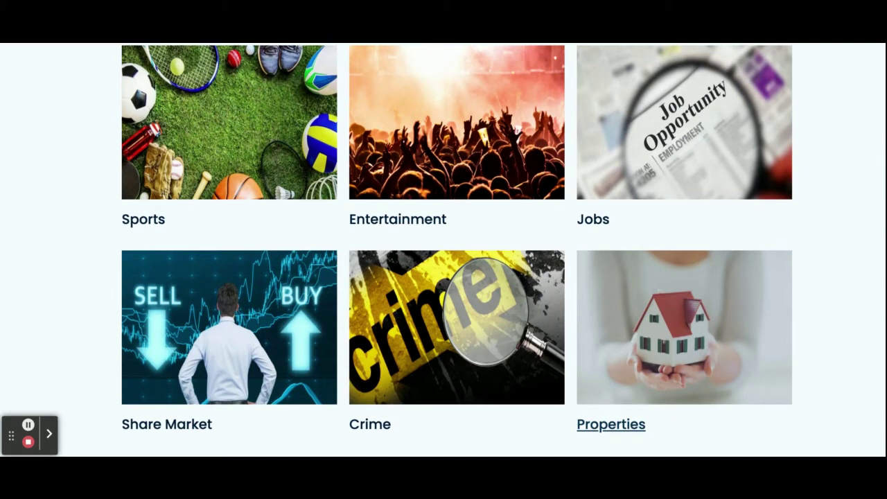
scroll(611, 424, up, 9)
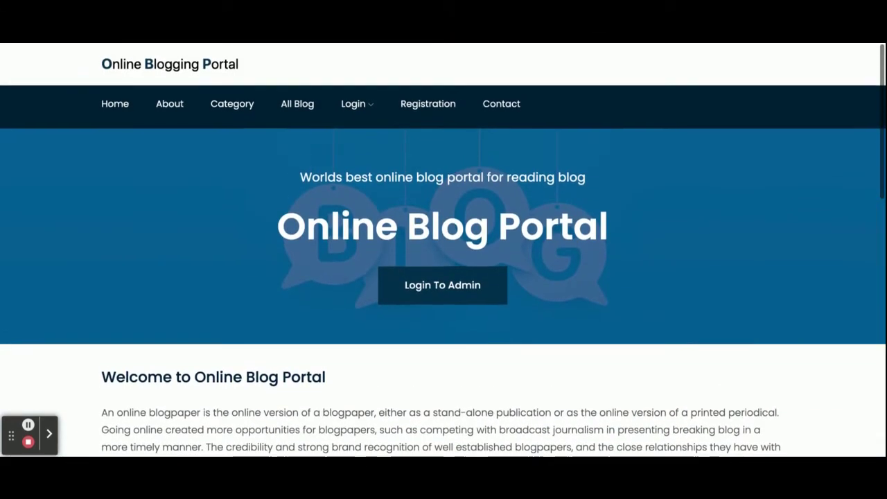
scroll(611, 424, down, 9)
scroll(338, 211, up, 8)
scroll(337, 211, down, 10)
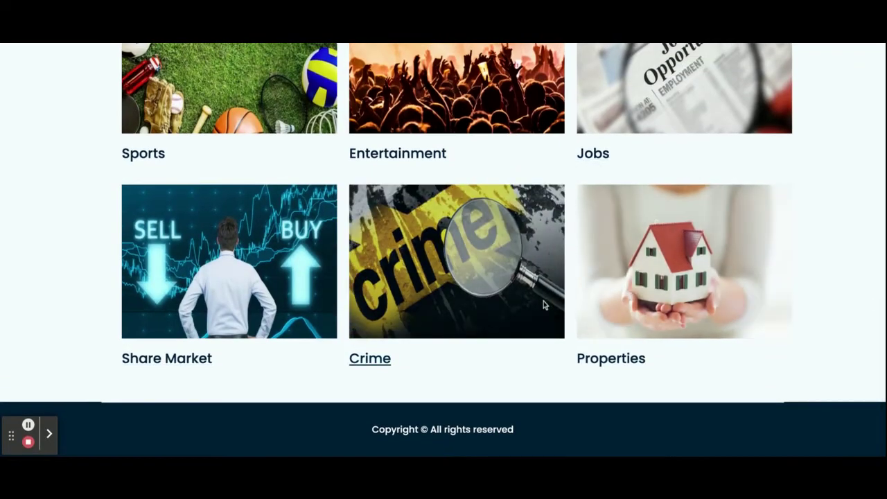
scroll(543, 305, up, 10)
- Open the About Project page and scroll through its description
click(183, 108)
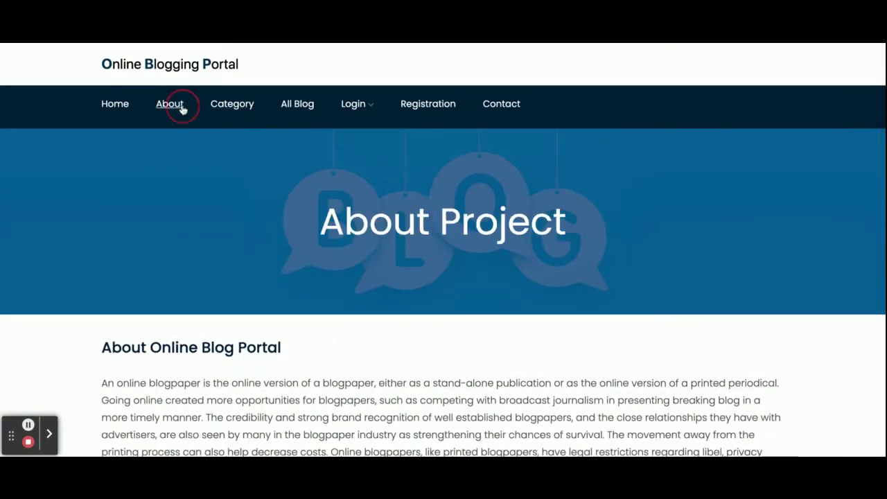
scroll(270, 262, down, 3)
scroll(271, 264, up, 3)
- Open the All Blog Category page and scroll through the category cards
click(237, 110)
scroll(287, 298, down, 5)
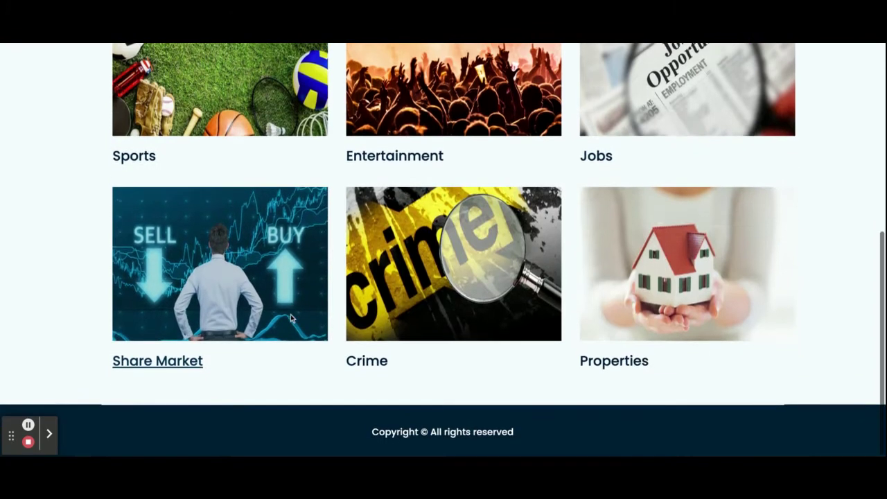
scroll(292, 317, up, 4)
scroll(292, 318, up, 2)
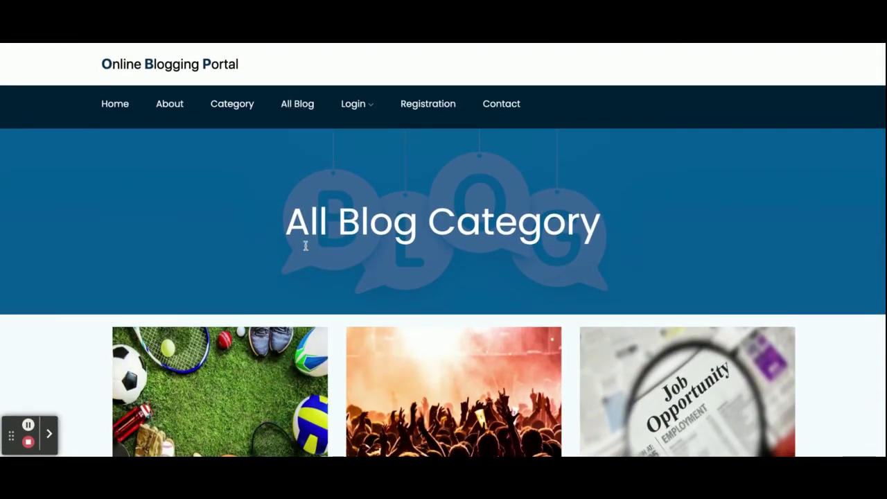
scroll(307, 246, down, 3)
- Browse the blog posts in the Sports category
click(134, 311)
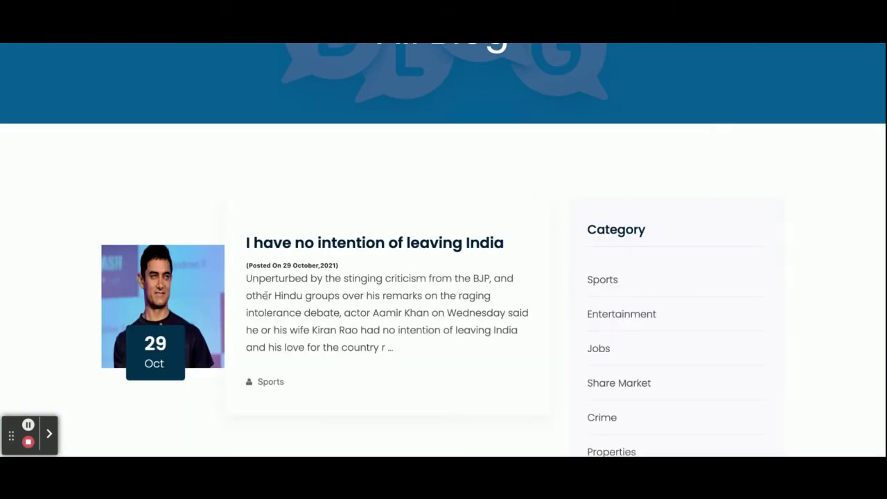
scroll(317, 311, down, 3)
scroll(317, 311, up, 6)
scroll(316, 310, down, 5)
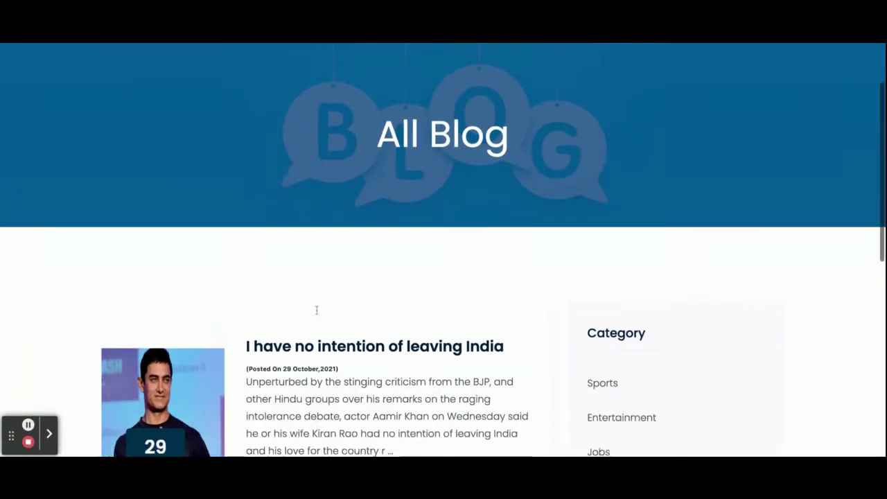
scroll(317, 310, up, 5)
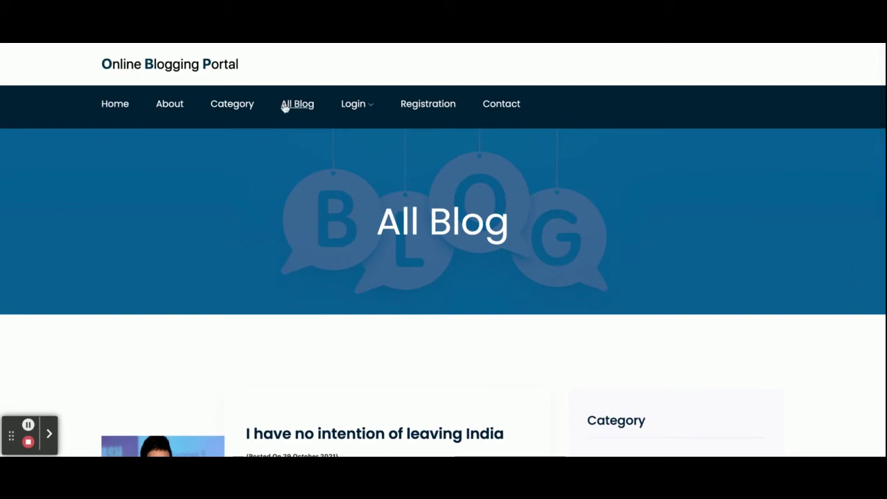
- Go back to the category page and browse the Entertainment category posts
click(233, 103)
scroll(423, 327, down, 3)
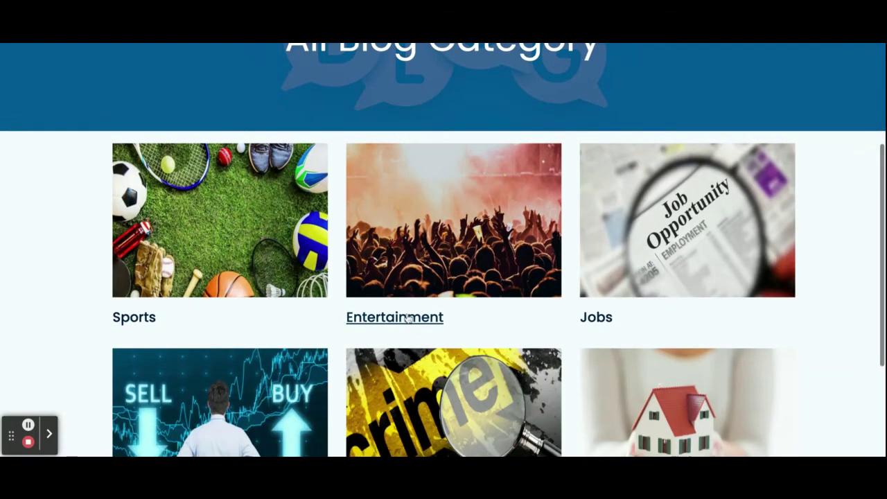
click(423, 325)
scroll(406, 317, down, 4)
scroll(408, 318, down, 5)
scroll(406, 317, up, 4)
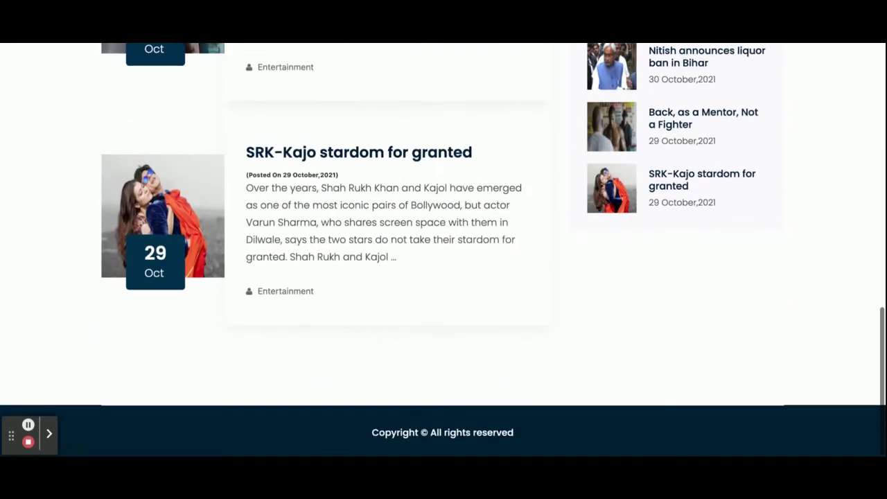
scroll(443, 249, up, 1)
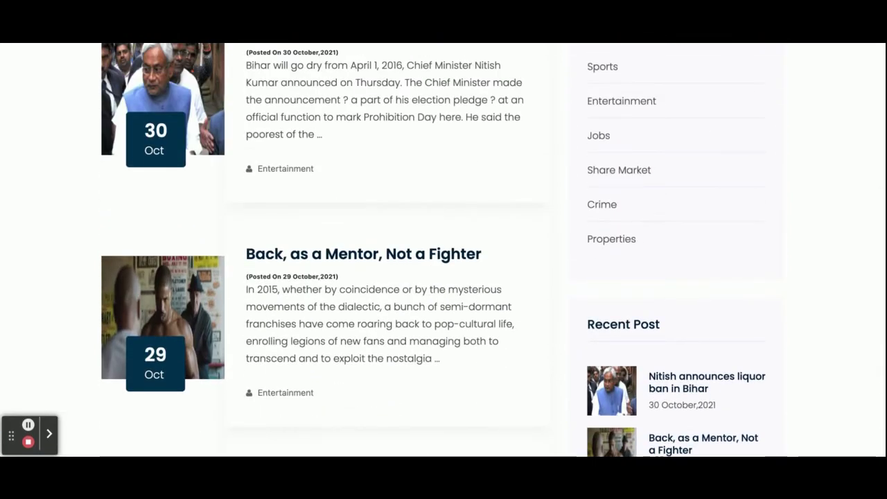
scroll(444, 250, up, 10)
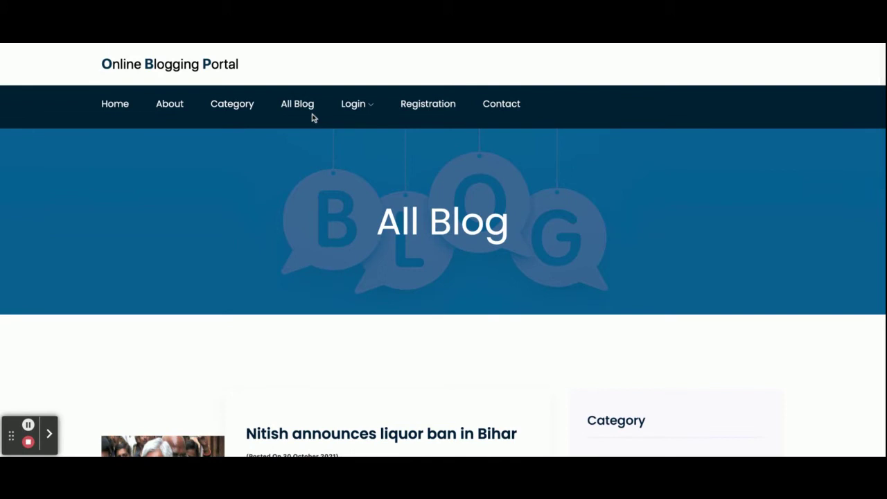
- Return to categories, then open All Blog and scroll down to the reader comments
click(238, 106)
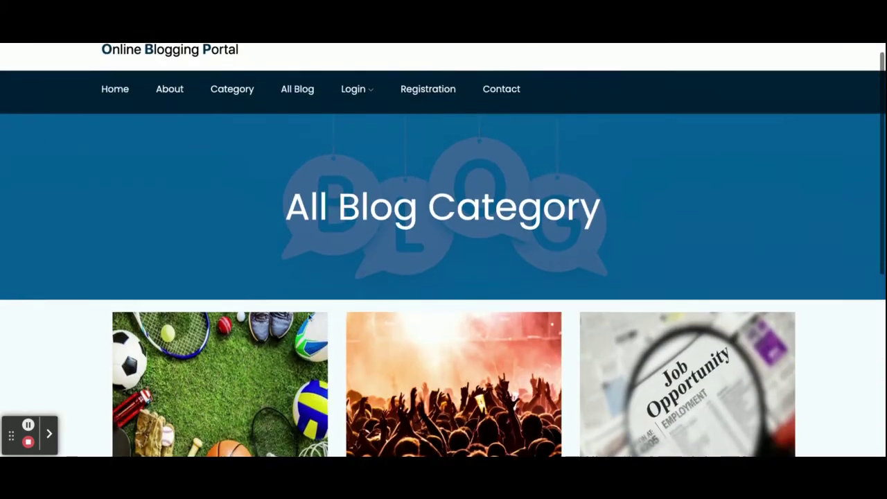
scroll(301, 327, down, 5)
scroll(301, 327, up, 5)
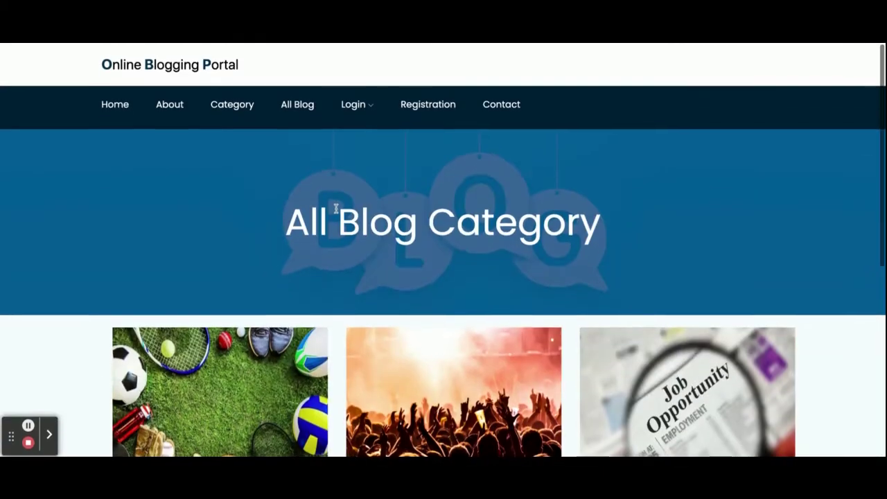
click(298, 105)
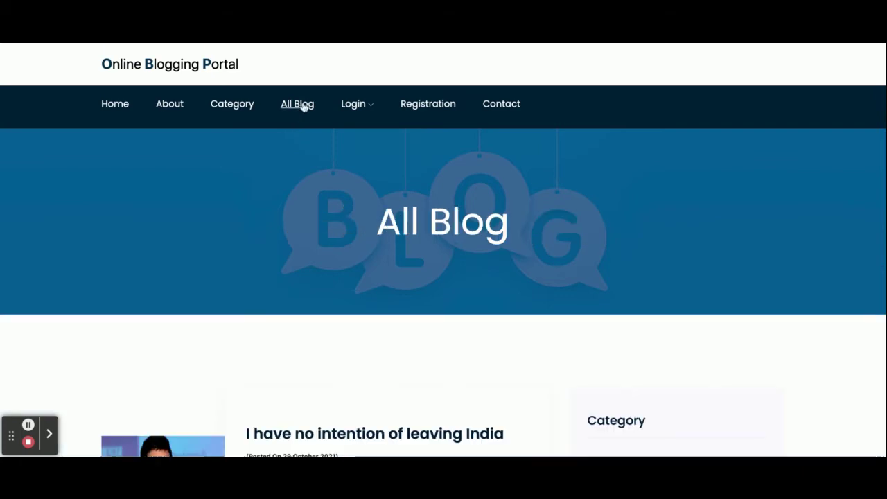
scroll(351, 328, down, 4)
scroll(350, 329, down, 10)
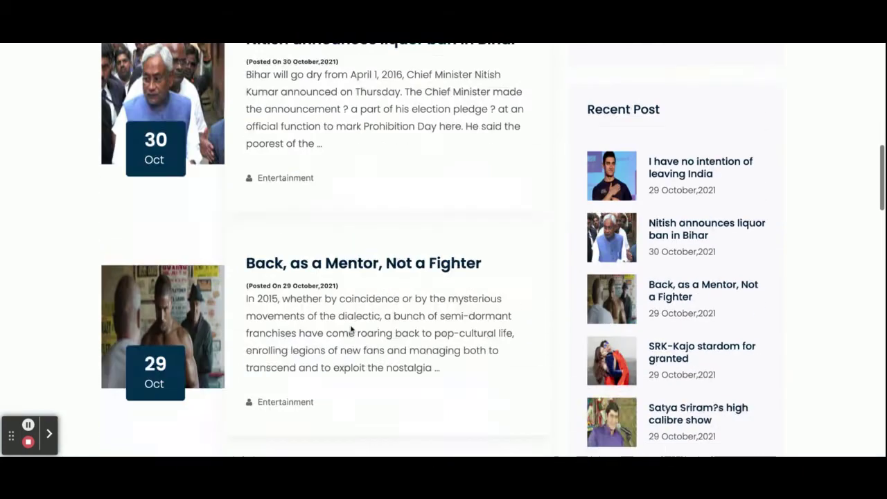
scroll(443, 250, down, 5)
scroll(443, 250, up, 10)
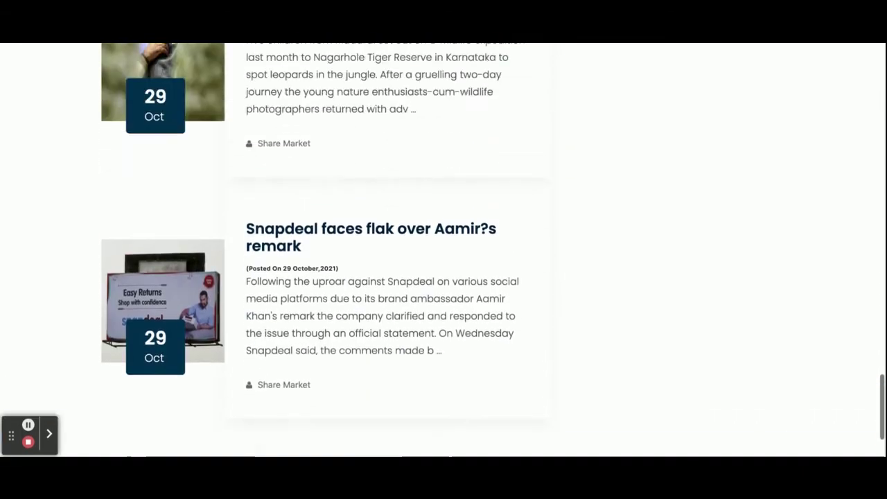
scroll(324, 279, up, 10)
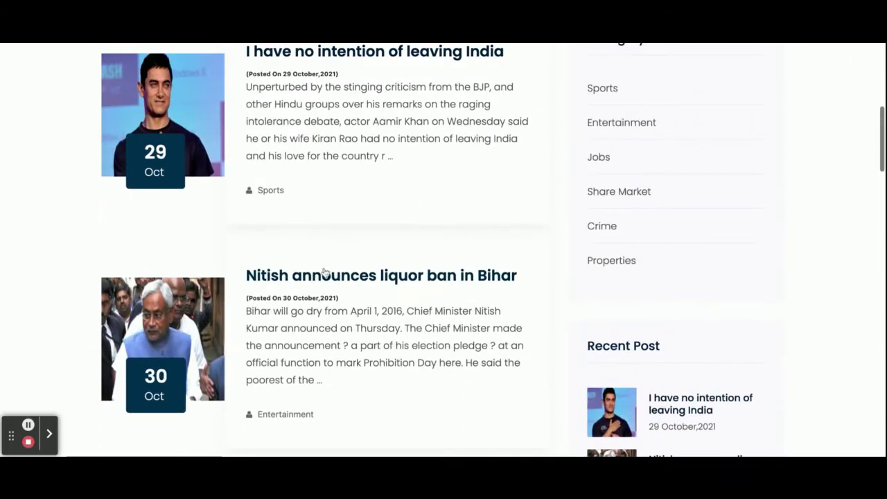
scroll(323, 279, up, 5)
scroll(324, 279, down, 12)
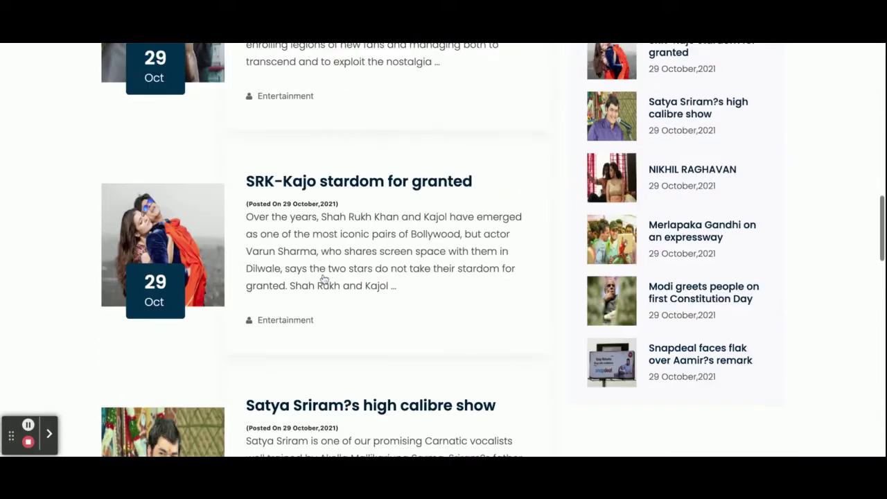
scroll(324, 279, down, 2)
scroll(328, 254, down, 7)
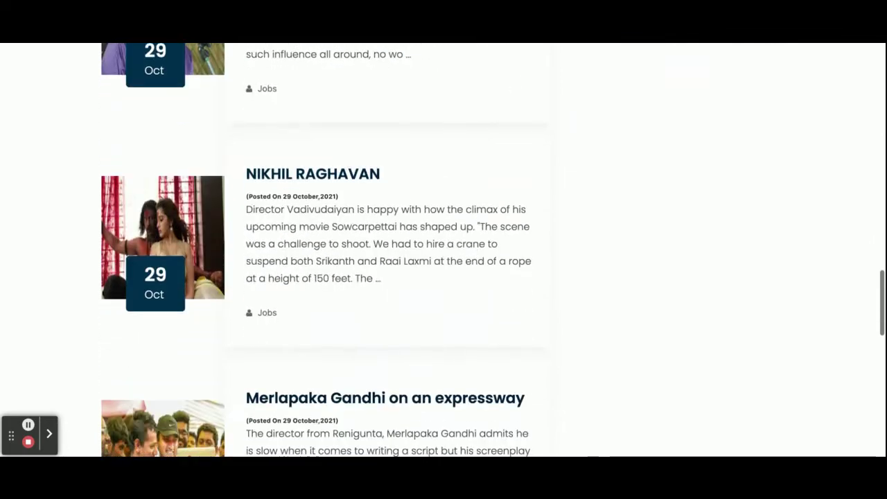
scroll(328, 253, down, 10)
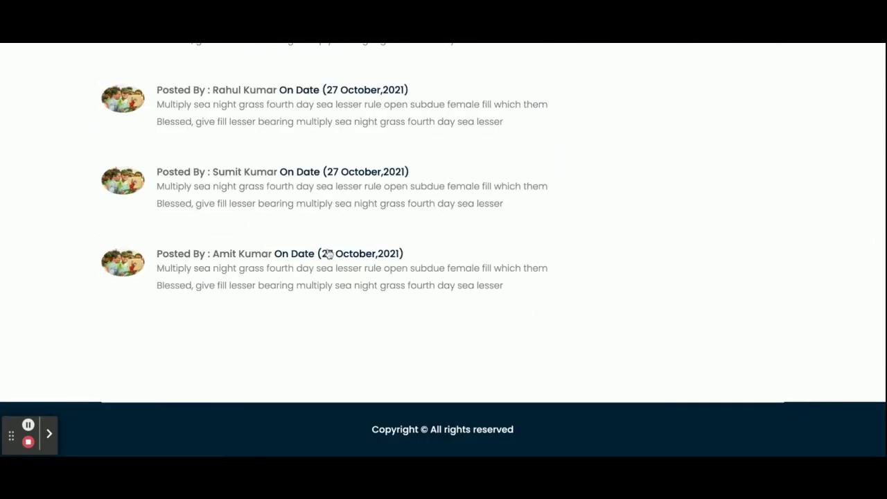
- Scroll through the Merlapaka Gandhi article and its comments, then back to the top
scroll(330, 254, up, 12)
scroll(330, 254, down, 3)
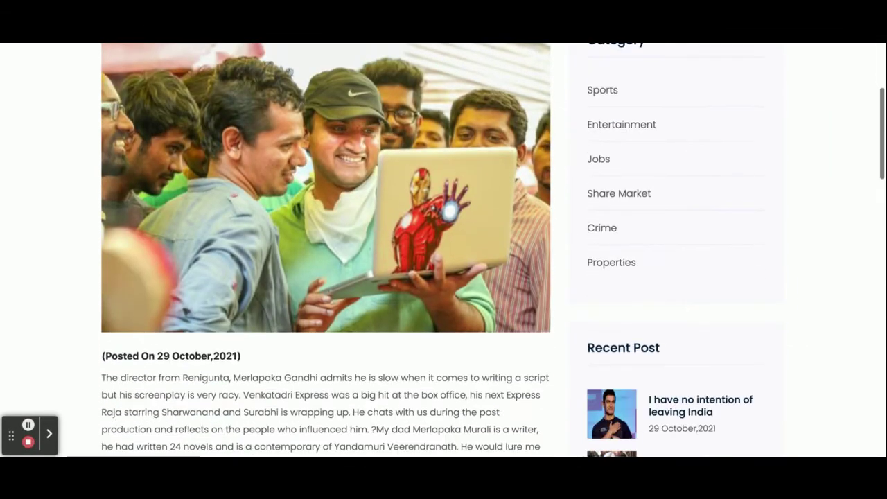
scroll(301, 257, down, 3)
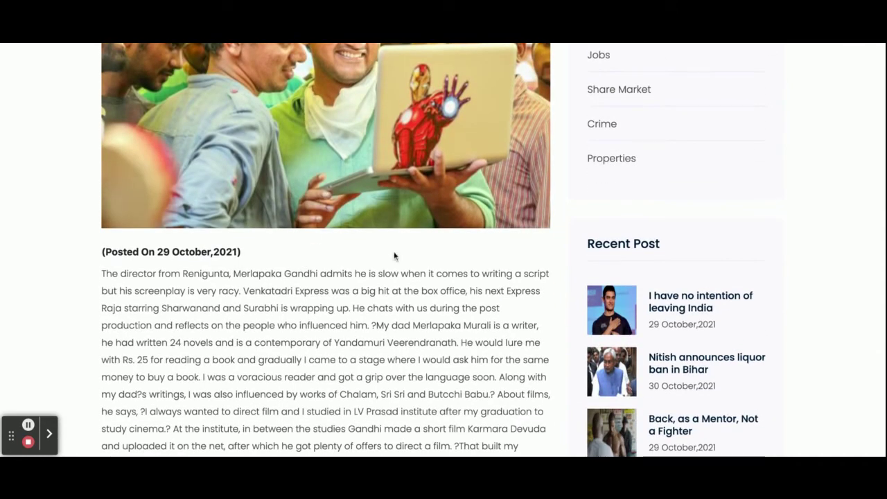
scroll(394, 256, up, 2)
scroll(394, 253, down, 3)
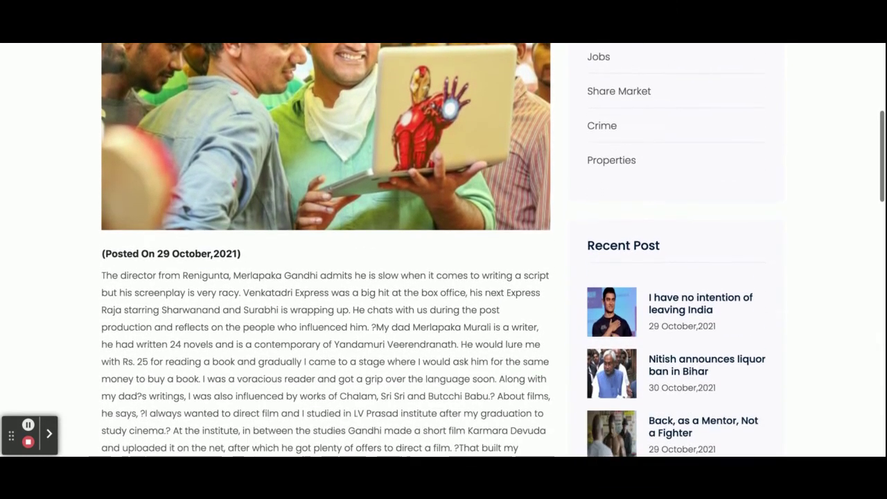
scroll(277, 238, down, 1)
scroll(242, 230, down, 4)
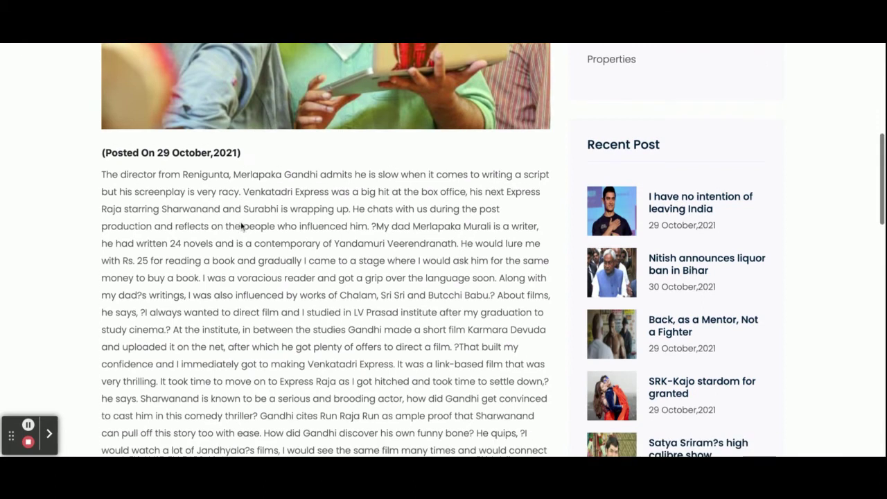
scroll(242, 226, down, 5)
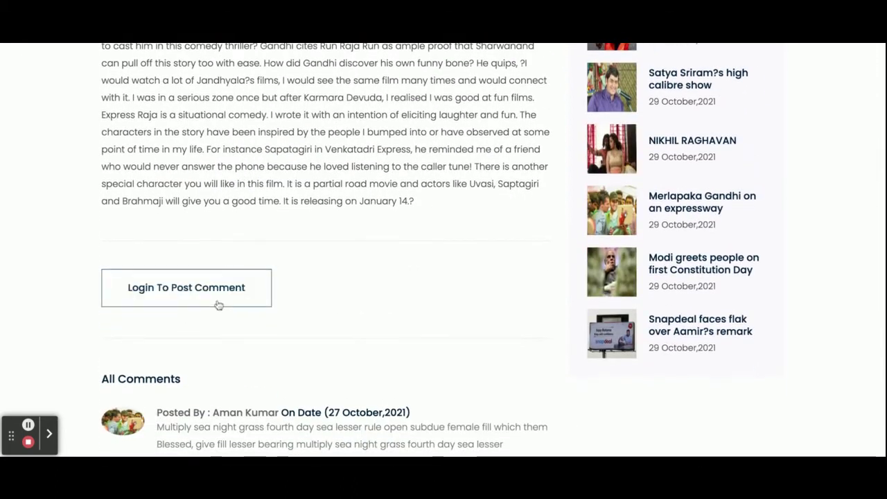
scroll(419, 252, down, 3)
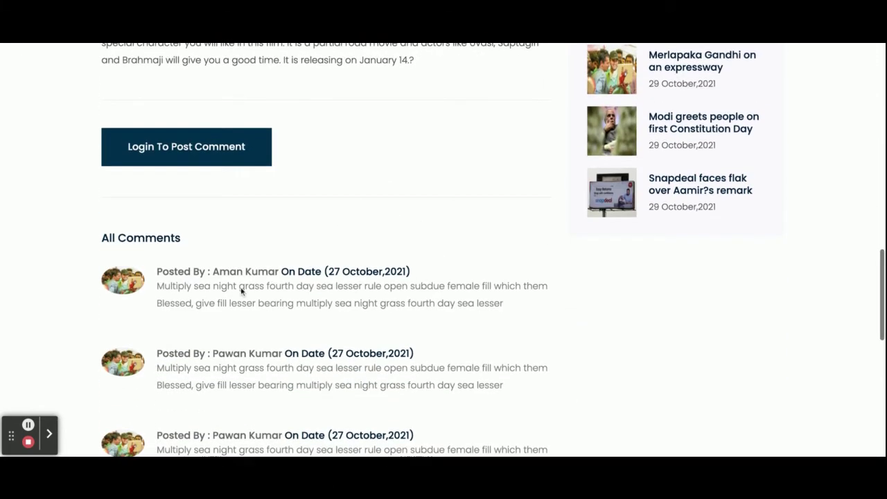
scroll(241, 291, down, 2)
scroll(242, 292, down, 6)
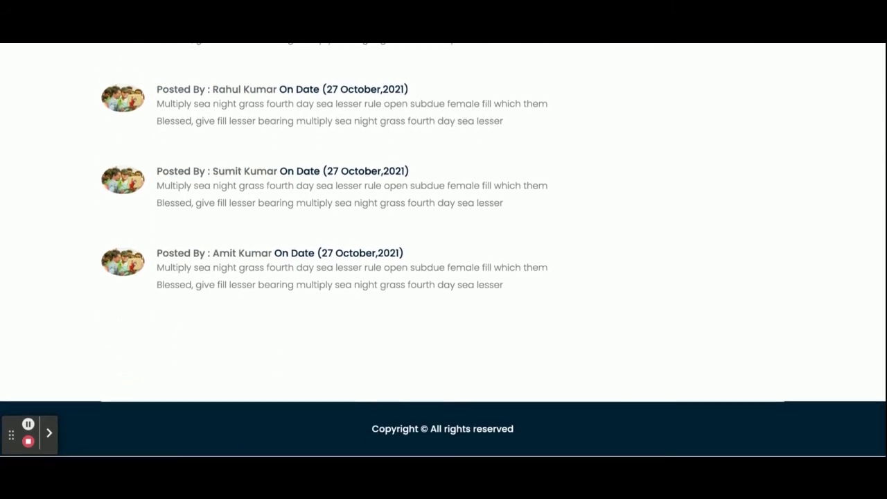
scroll(242, 291, up, 3)
scroll(304, 194, up, 6)
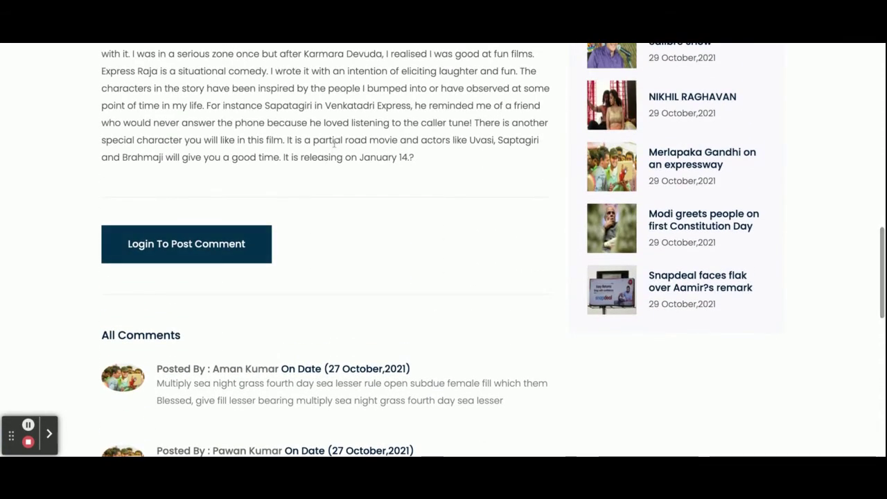
scroll(334, 142, up, 5)
scroll(334, 142, up, 4)
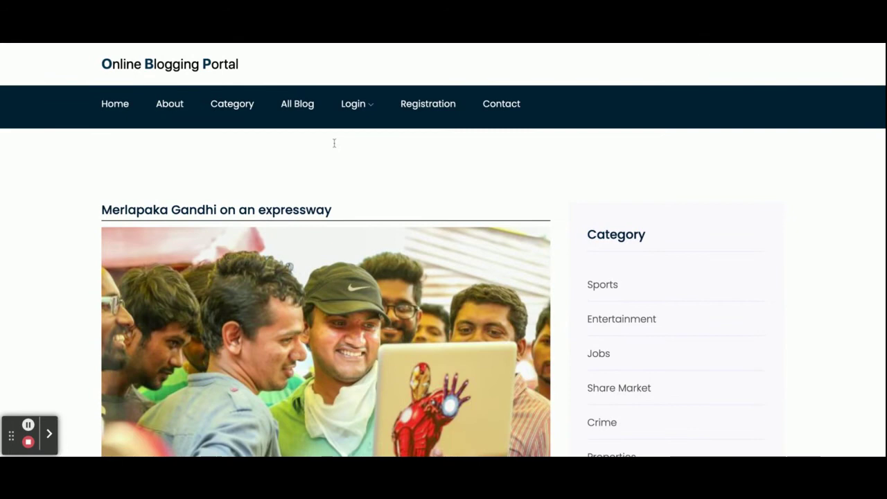
scroll(191, 232, down, 15)
scroll(192, 232, up, 3)
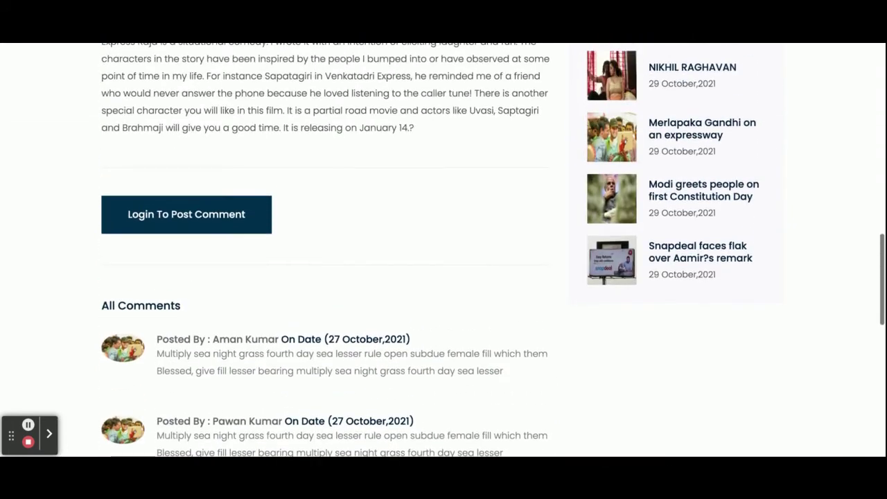
scroll(303, 222, up, 12)
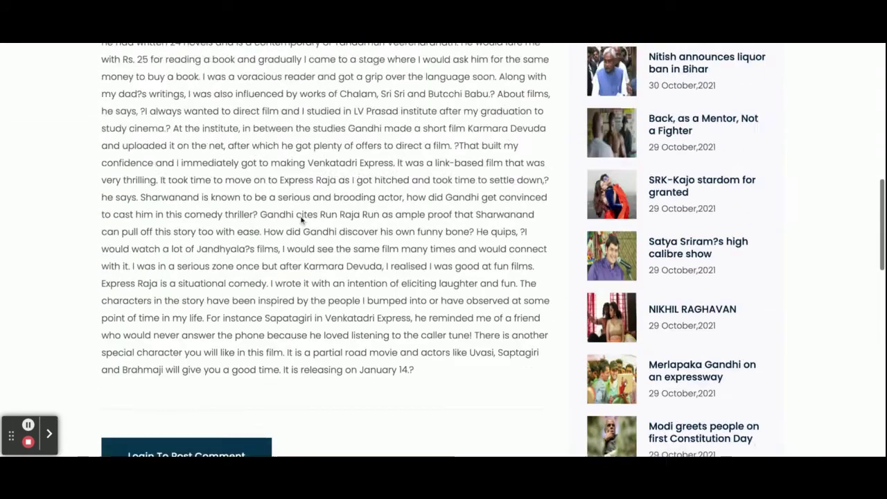
- Return home and bring up the Customer Login form with the Email field selected
mouse_move(350, 101)
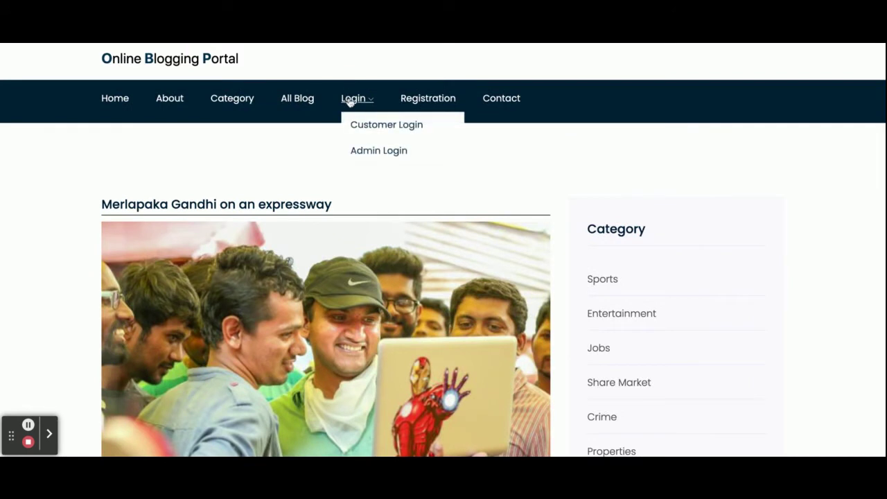
click(350, 102)
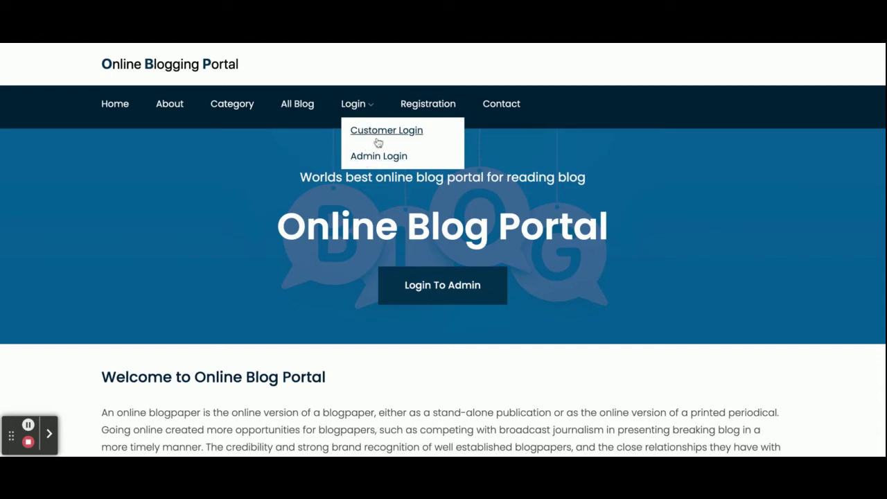
click(379, 138)
click(368, 211)
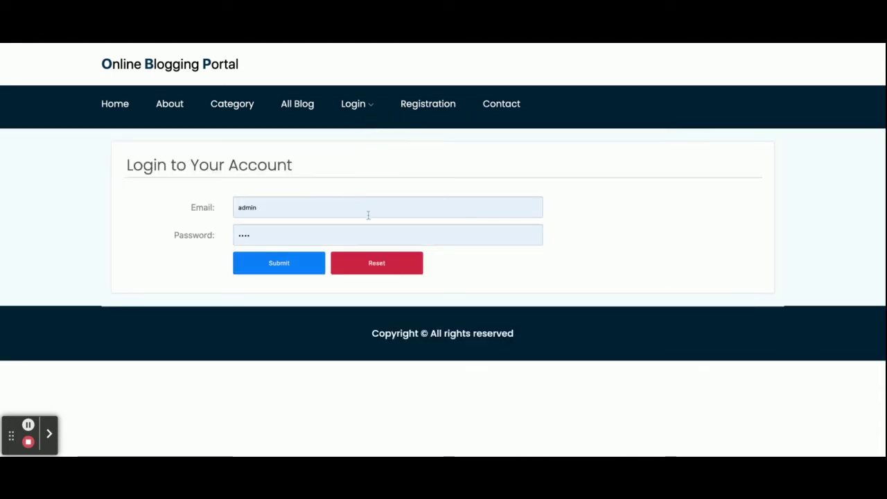
- Scroll through the new user Registration form, then go to the Contact Us page
click(425, 107)
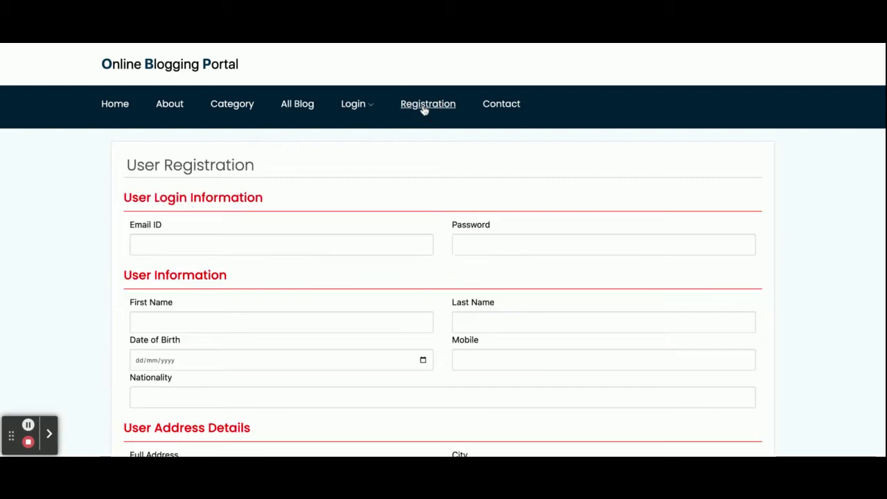
scroll(444, 277, down, 3)
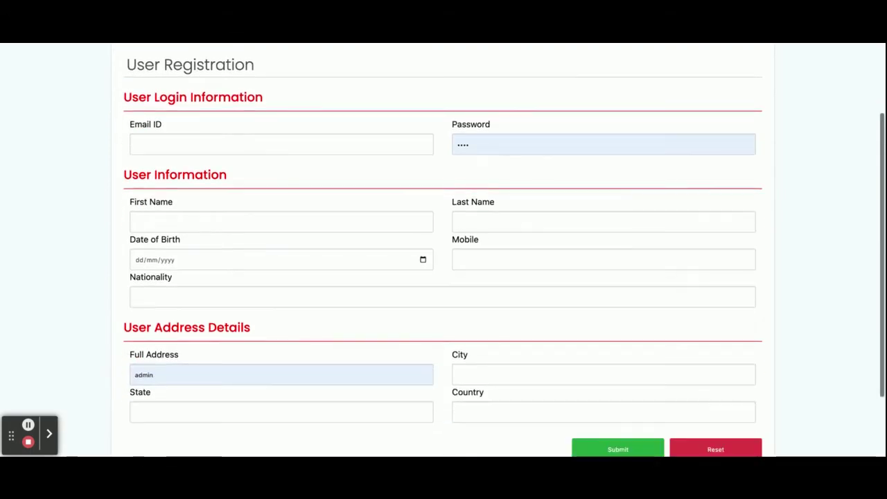
scroll(443, 277, up, 3)
scroll(428, 110, down, 1)
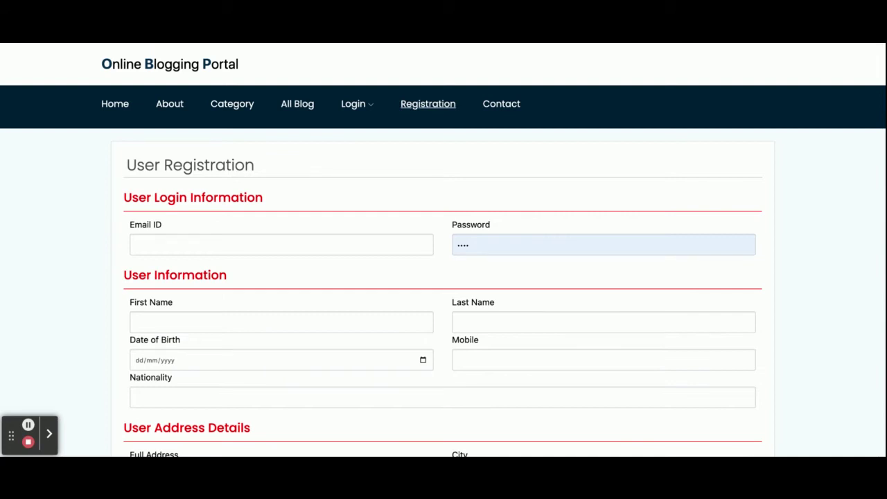
mouse_move(356, 106)
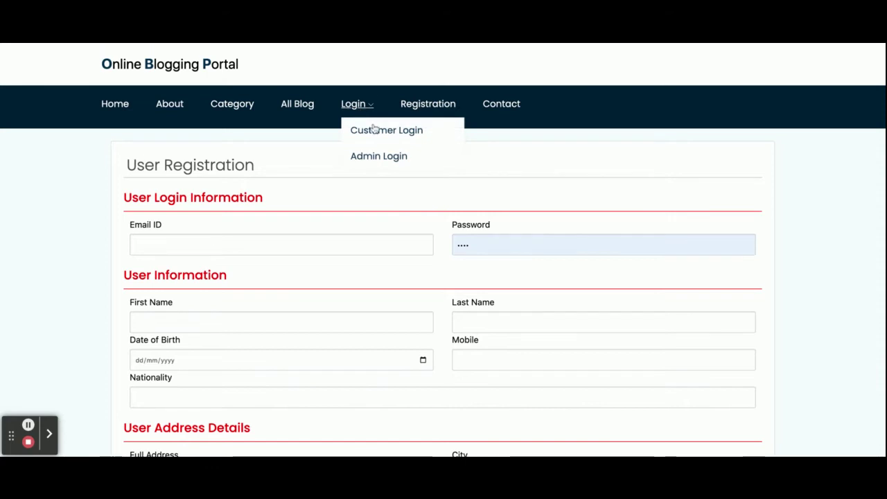
click(504, 108)
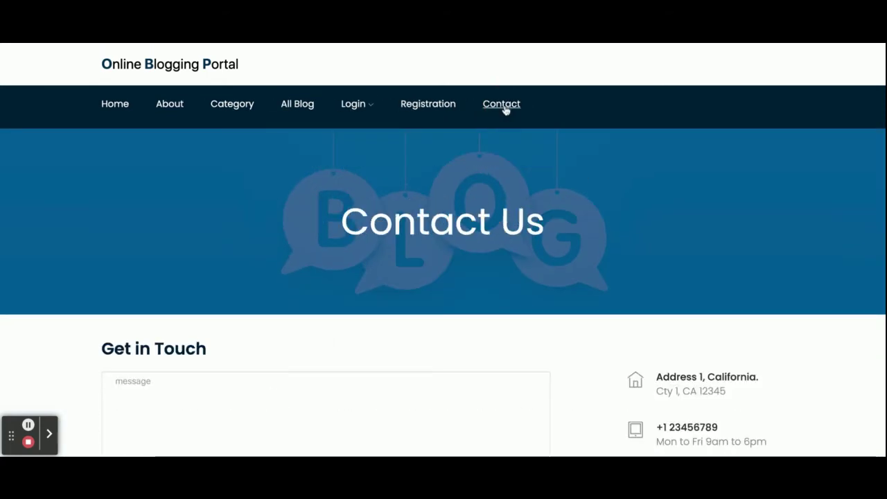
scroll(496, 202, down, 3)
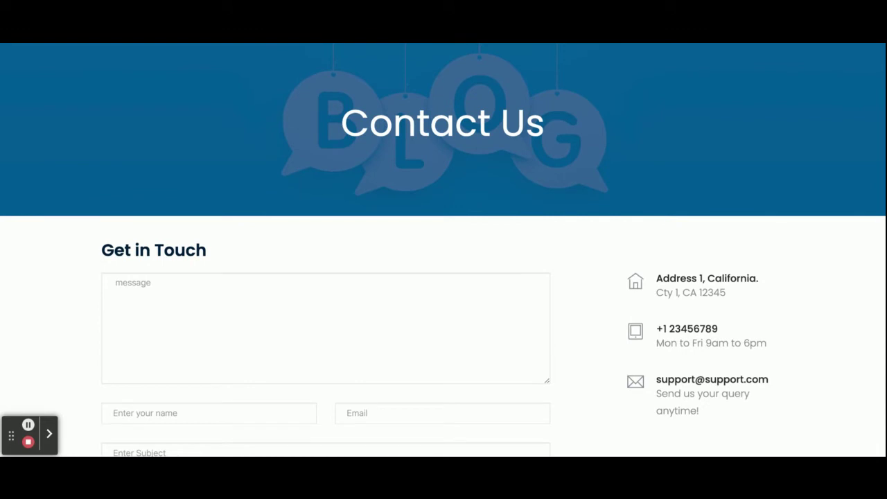
scroll(444, 250, down, 3)
scroll(444, 250, up, 2)
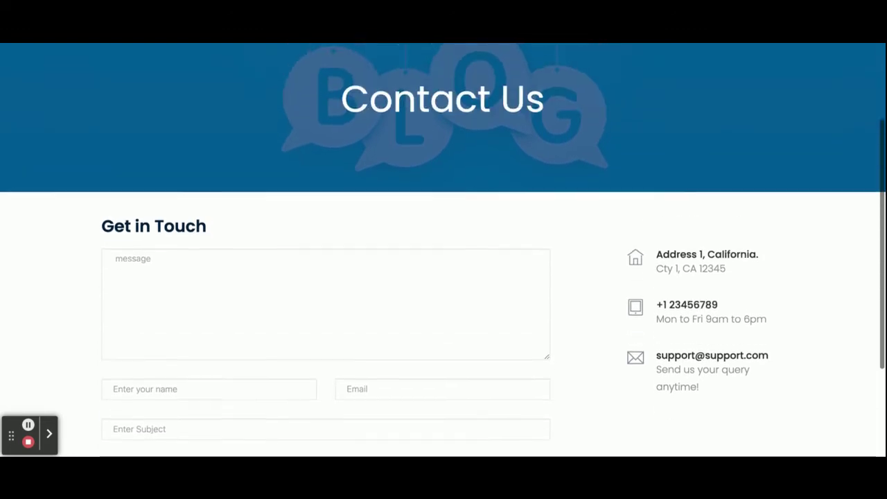
scroll(341, 264, down, 4)
scroll(410, 293, up, 5)
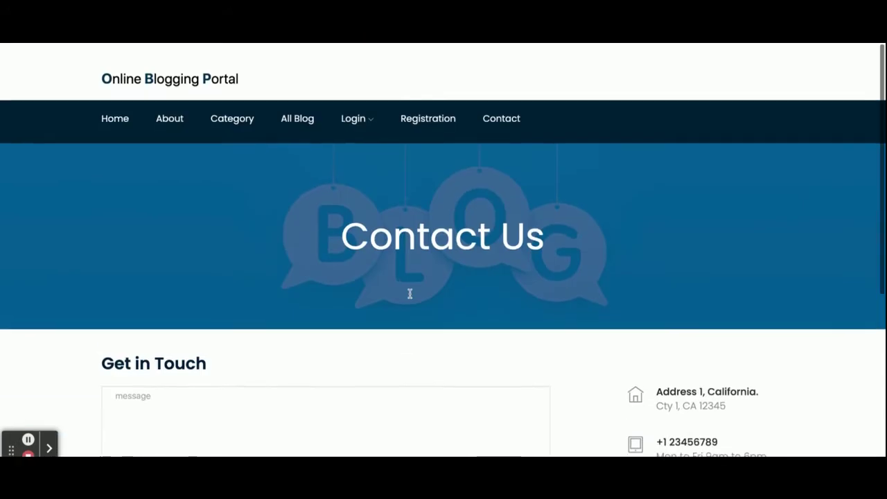
scroll(408, 294, down, 1)
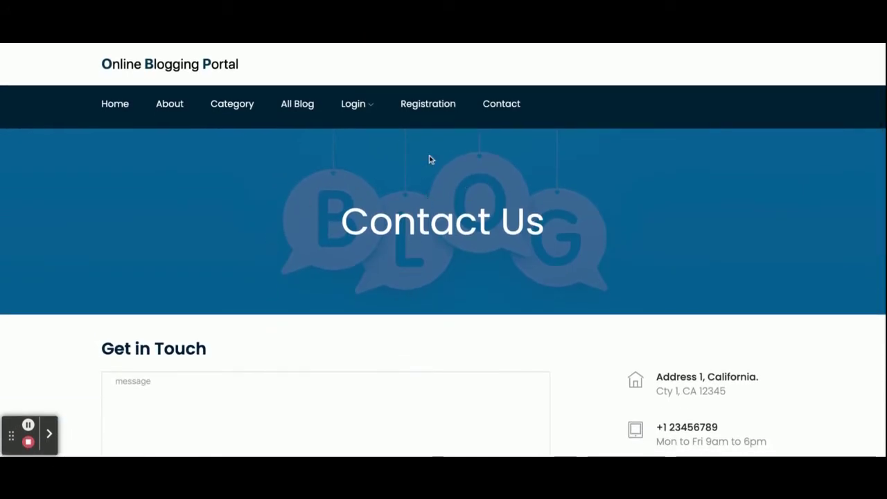
- Log in as a customer with the user's e-mail and the saved password, reaching the User Dashboard
click(361, 131)
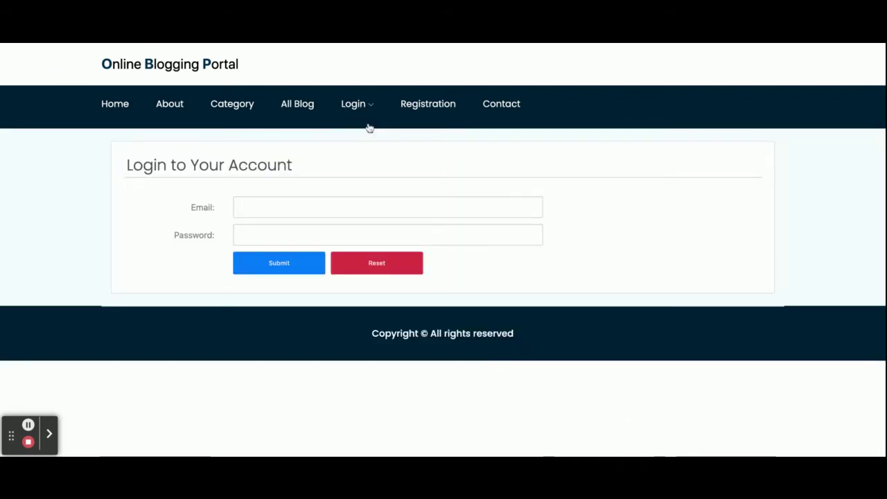
click(309, 206)
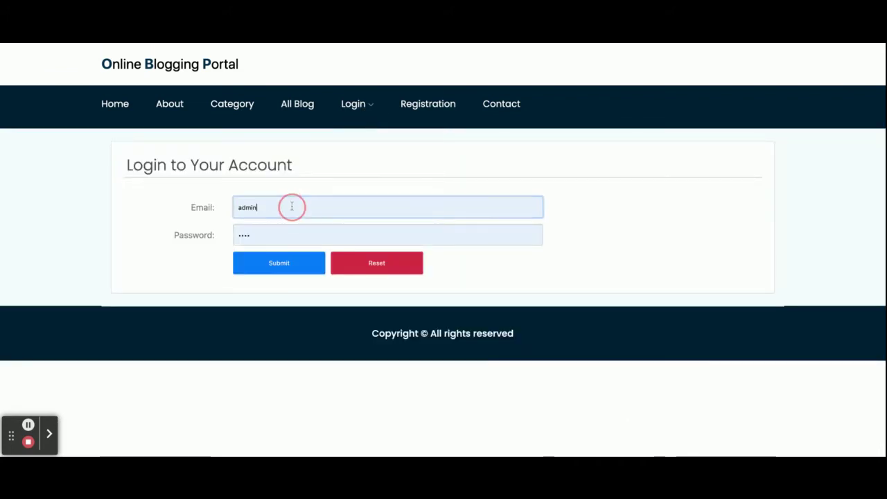
key(ctrl+a)
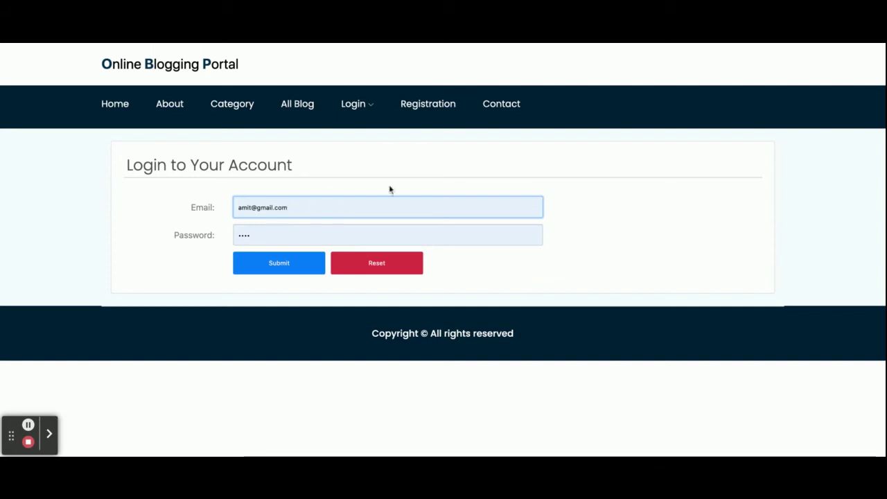
click(282, 269)
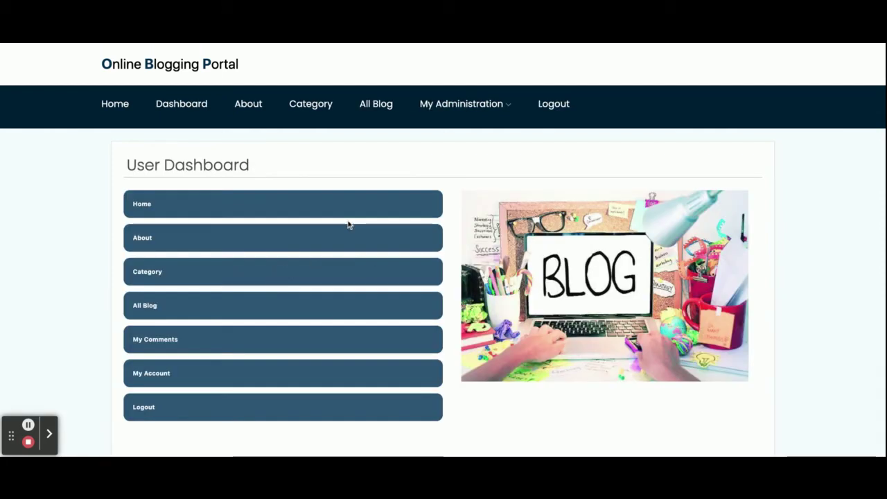
scroll(561, 236, down, 1)
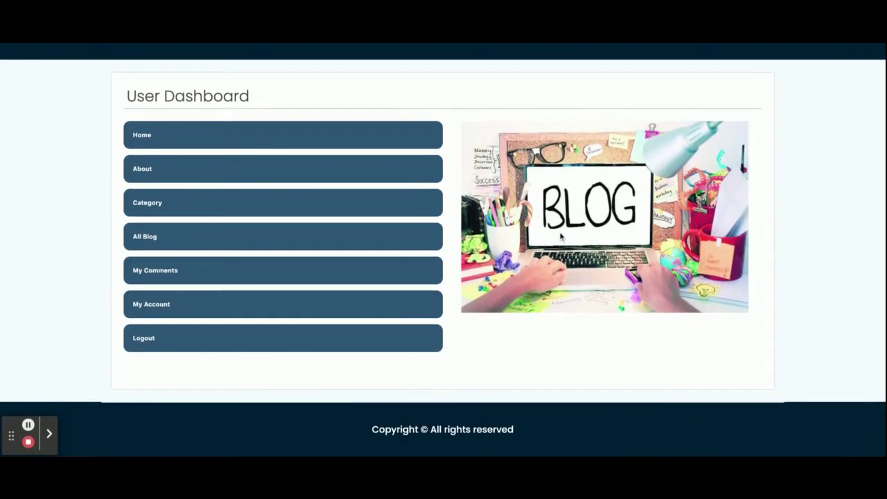
scroll(561, 236, up, 1)
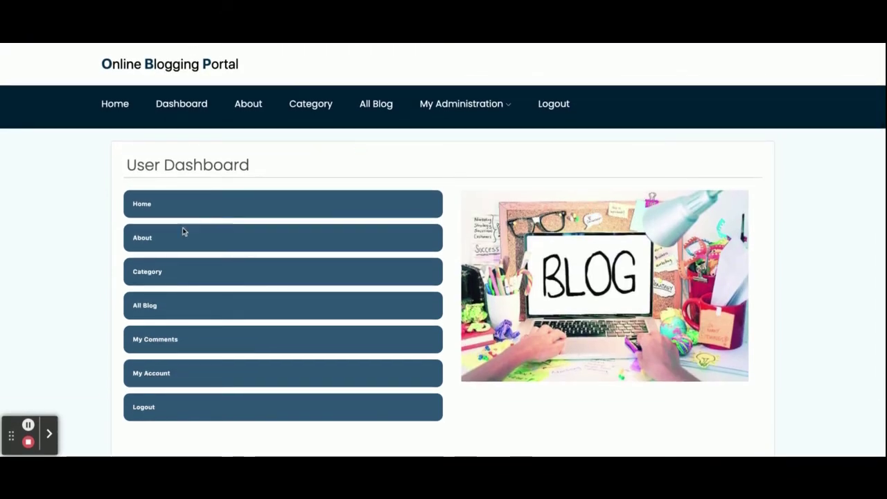
click(154, 344)
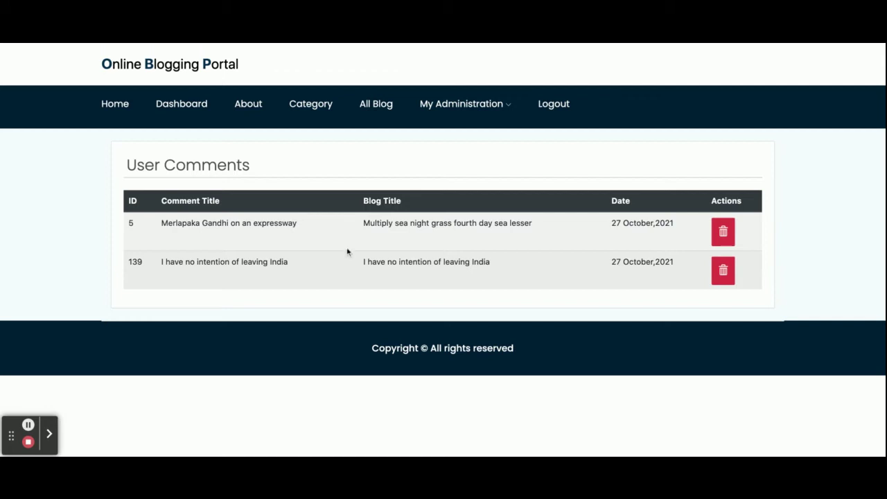
mouse_move(488, 106)
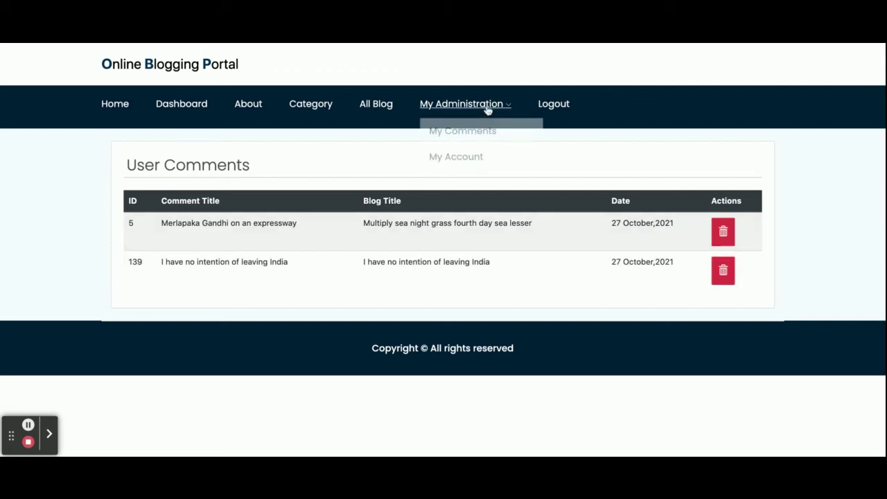
click(478, 157)
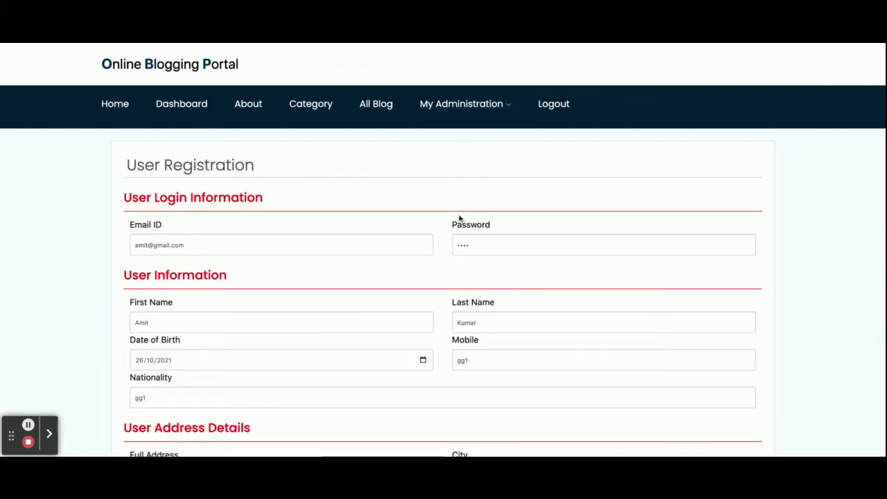
scroll(460, 220, down, 3)
scroll(459, 219, up, 3)
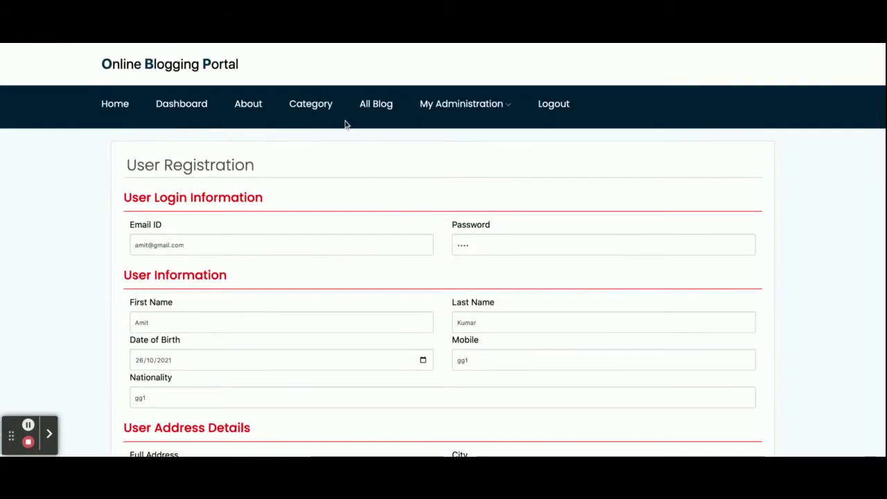
click(201, 111)
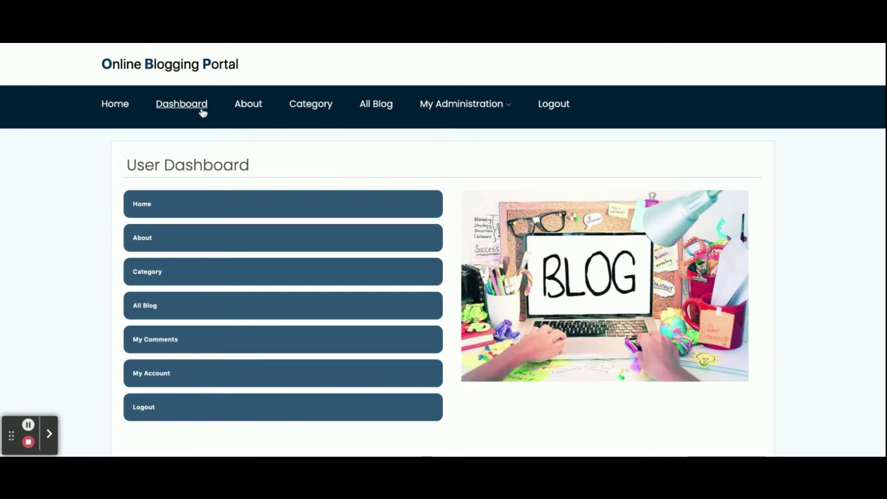
click(248, 106)
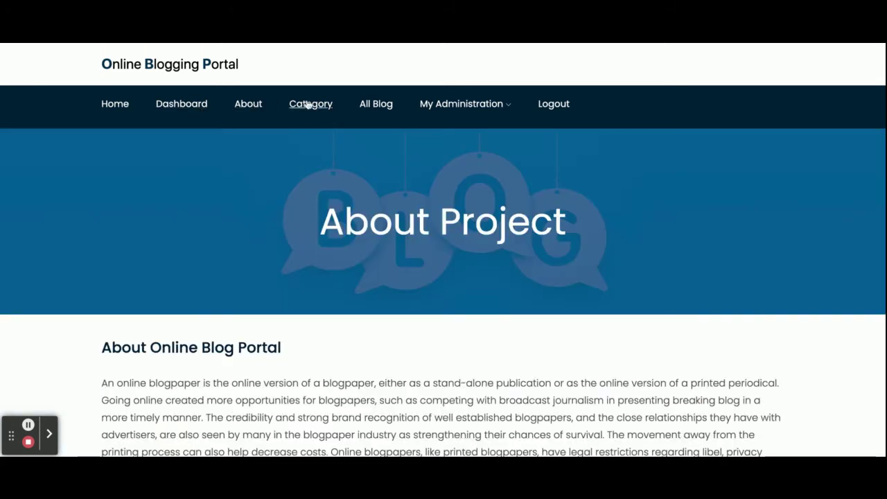
- Bring up the About and My Administration entries in the navigation bar
mouse_move(476, 108)
mouse_move(448, 113)
- Open the 'Nitish announces liquor ban in Bihar' post from All Blog and read it
click(377, 105)
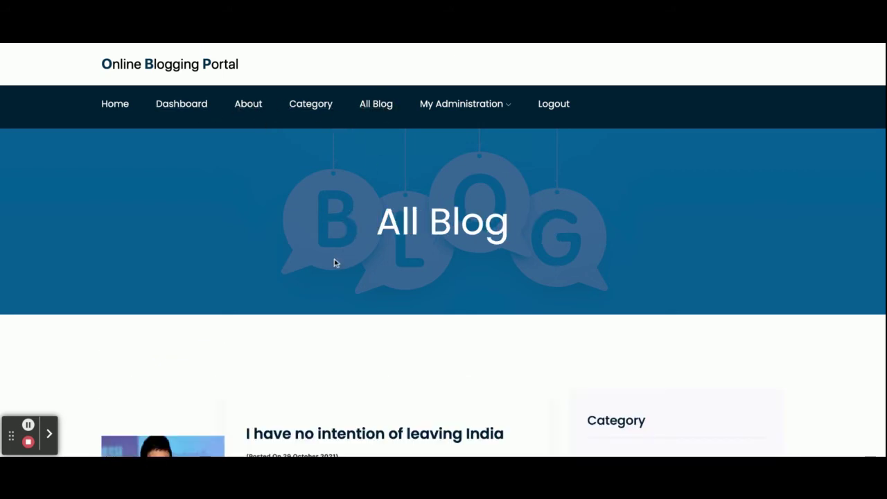
scroll(333, 261, down, 4)
scroll(325, 298, down, 2)
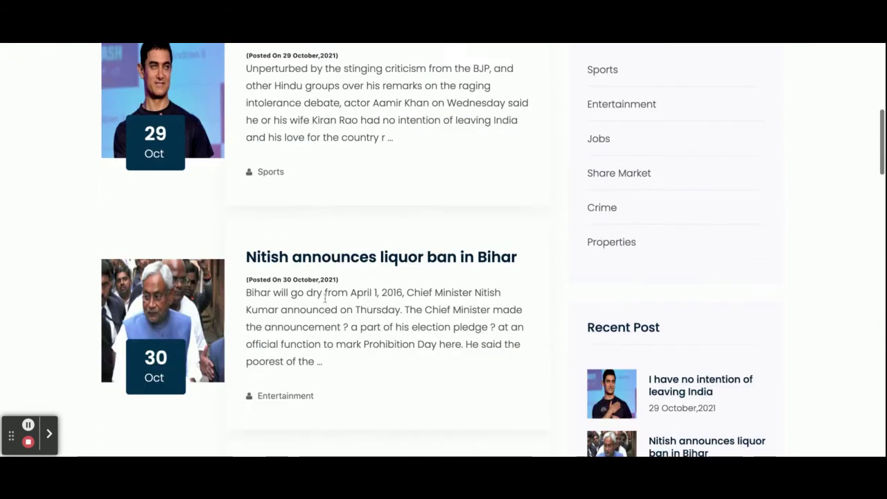
click(327, 264)
scroll(387, 317, down, 8)
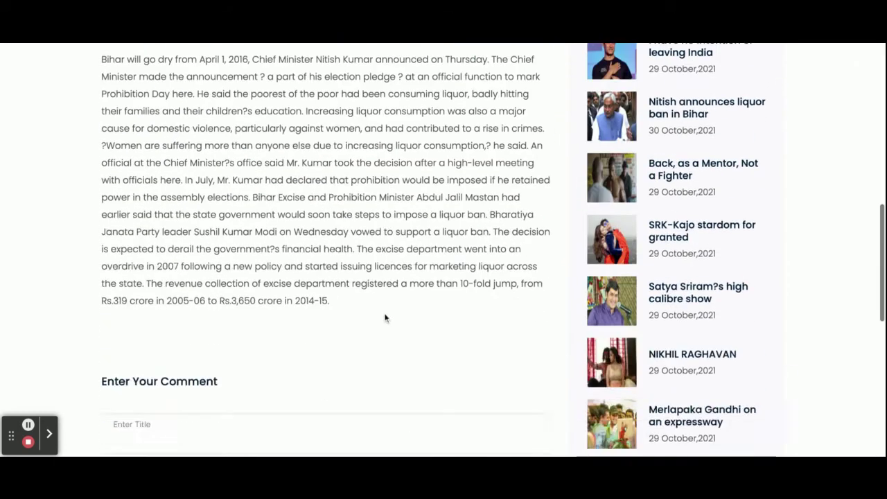
scroll(386, 317, up, 5)
scroll(386, 319, down, 5)
scroll(386, 318, up, 12)
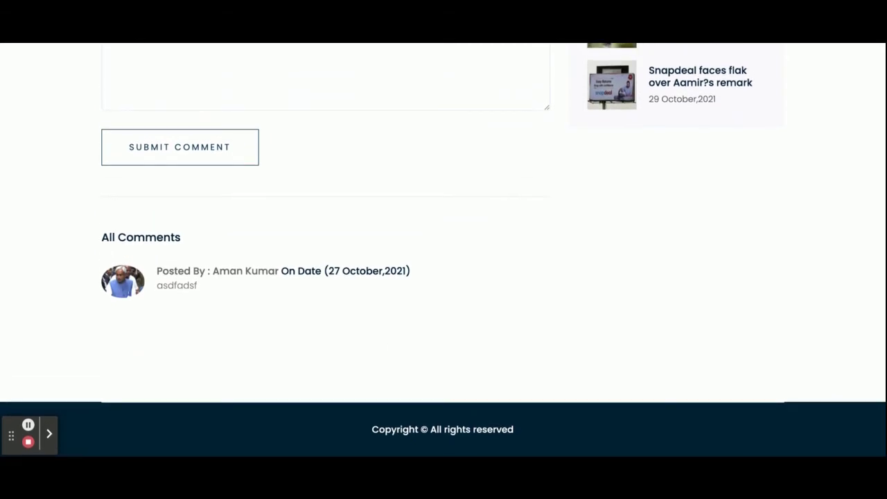
scroll(270, 228, down, 10)
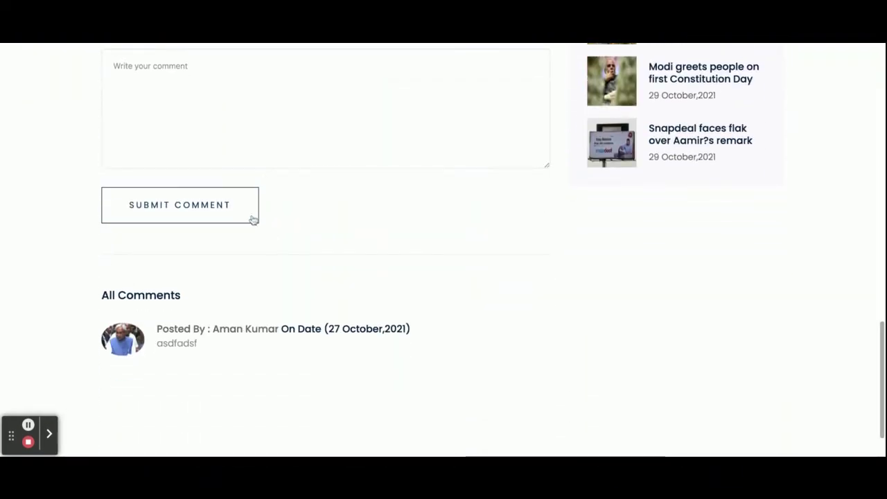
scroll(254, 220, up, 2)
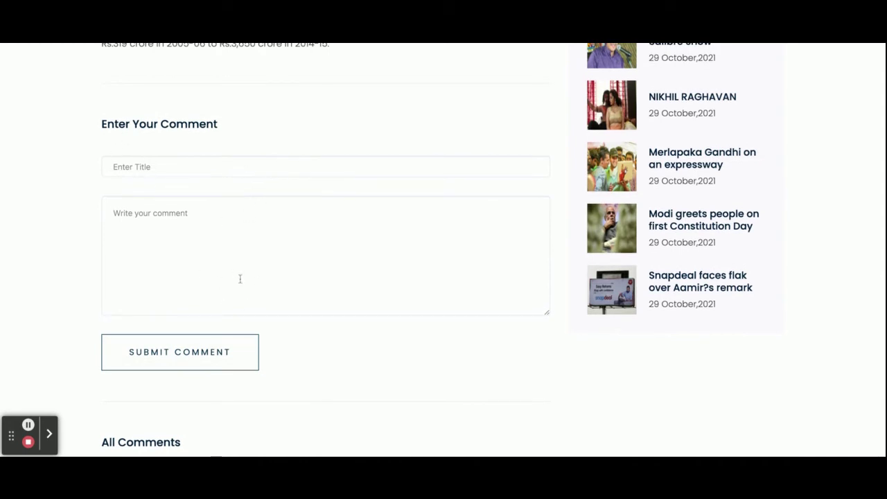
- Enter a comment title and clear the comment body
click(212, 170)
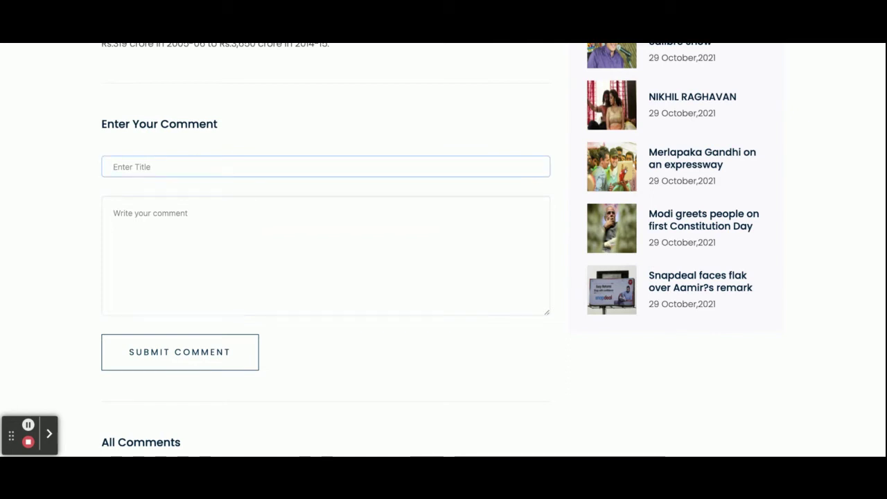
text(G)
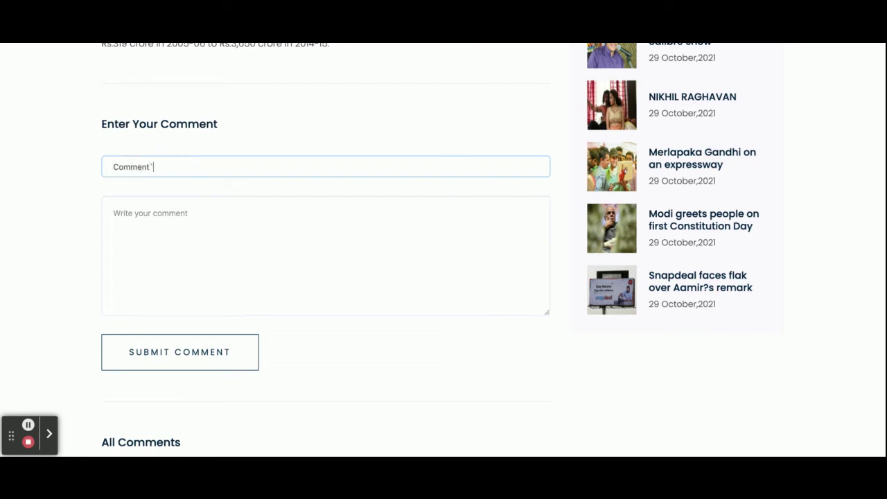
click(115, 213)
key(BackSpace)
key(BackSpace)
key(BackSpace)
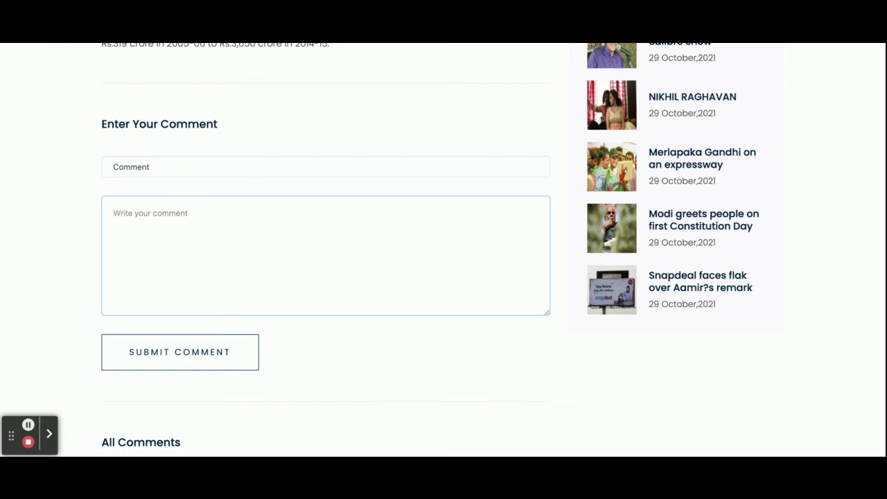
scroll(49, 177, up, 6)
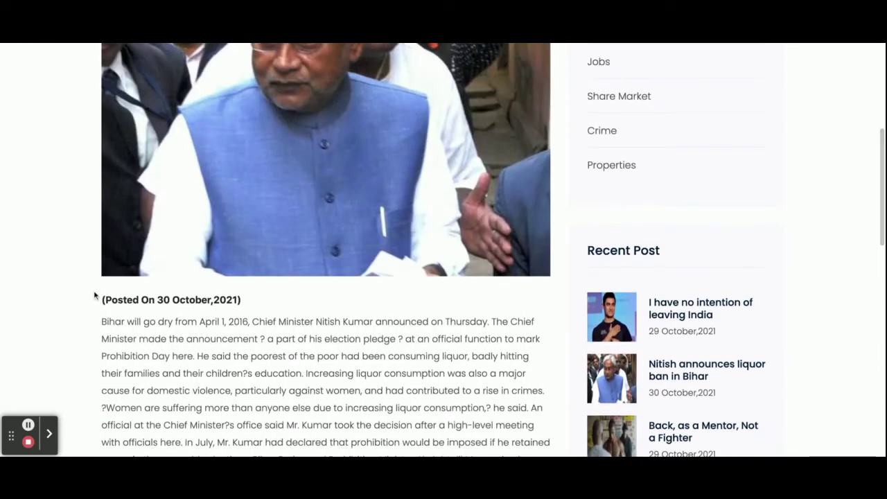
- Paste the article's opening paragraph as the comment and submit it
drag(103, 322, 531, 411)
key(ctrl+c)
scroll(351, 300, down, 6)
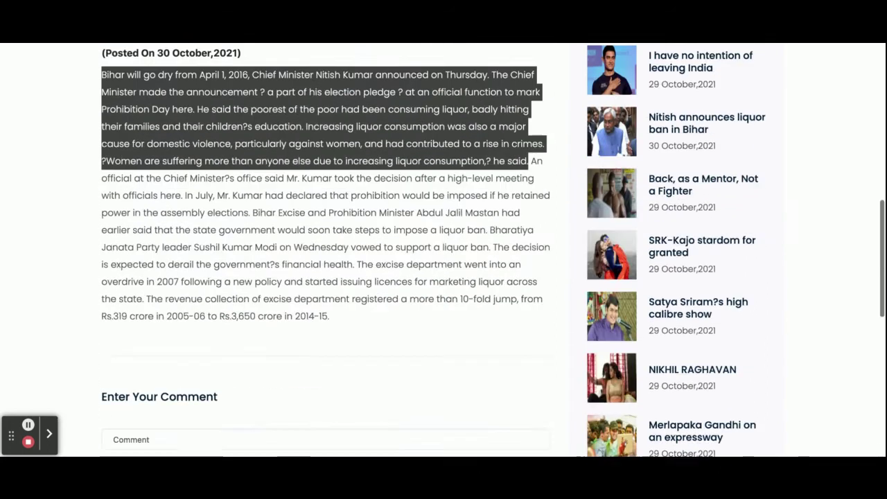
click(351, 299)
key(ctrl+v)
click(180, 417)
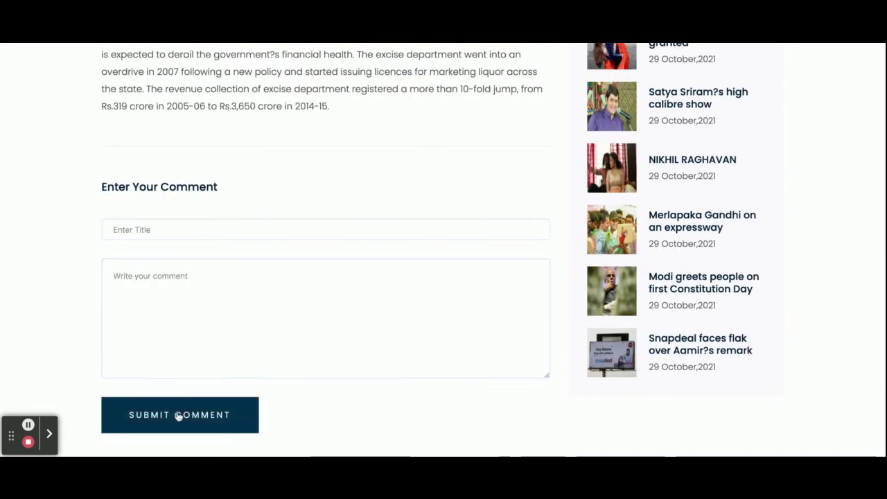
scroll(313, 337, down, 4)
scroll(313, 337, down, 2)
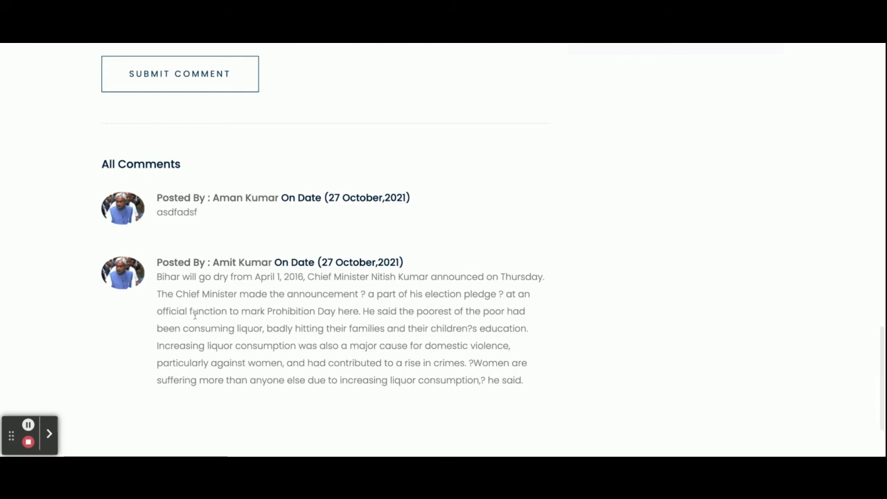
scroll(237, 293, down, 2)
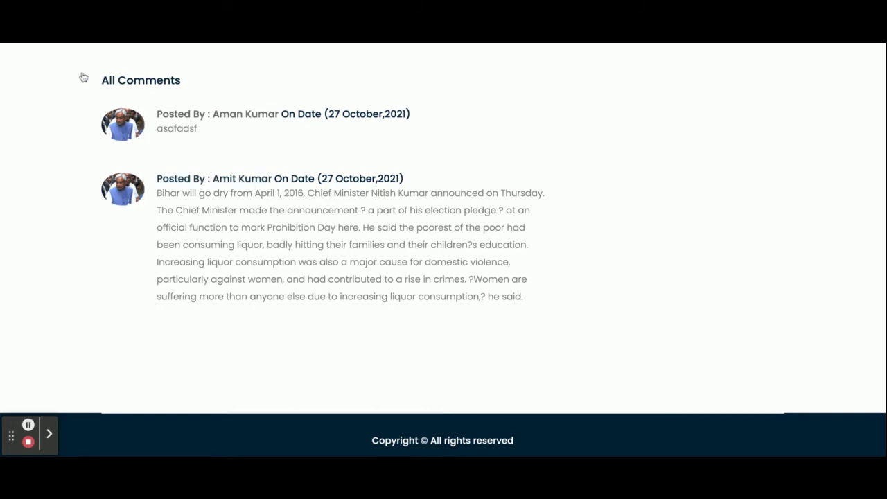
- Go home, open All Blog, and reopen the Nitish liquor ban article dated 30 October 2021
click(30, 42)
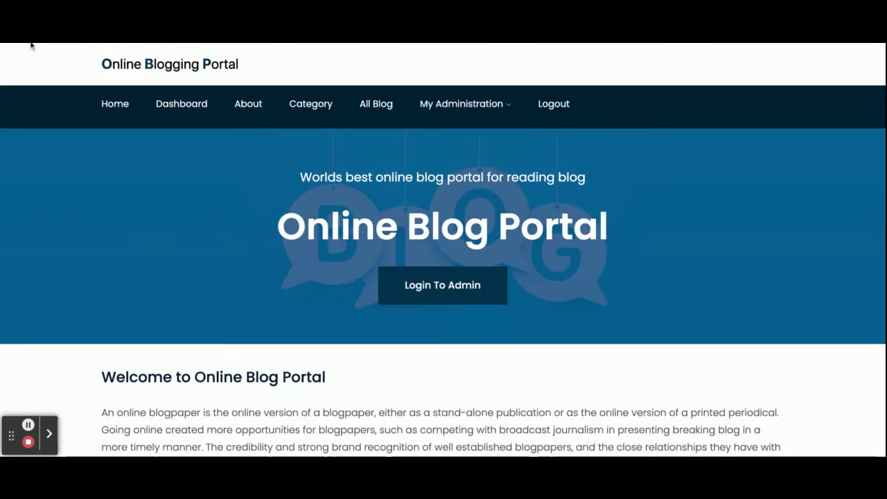
click(376, 106)
scroll(292, 265, down, 7)
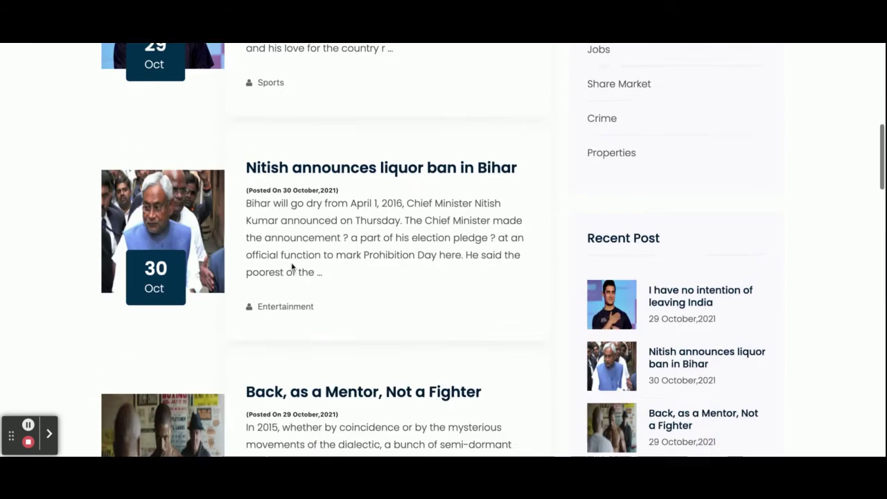
click(343, 75)
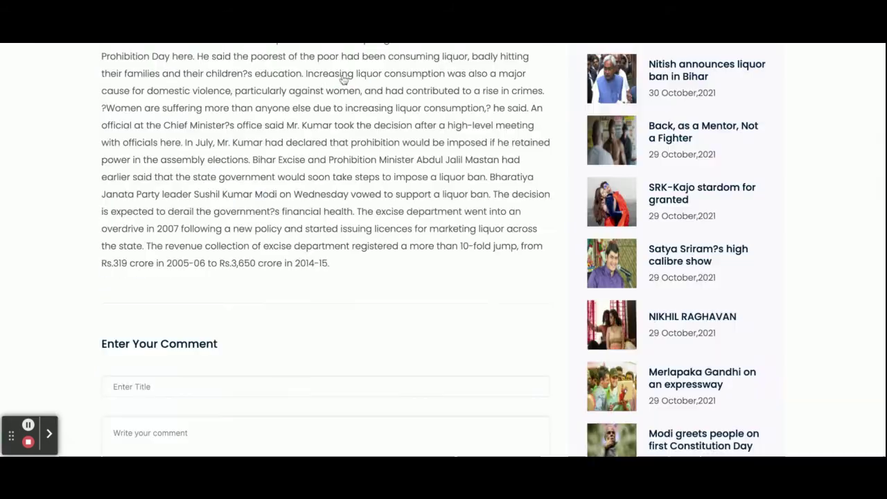
scroll(326, 285, down, 6)
scroll(328, 287, up, 7)
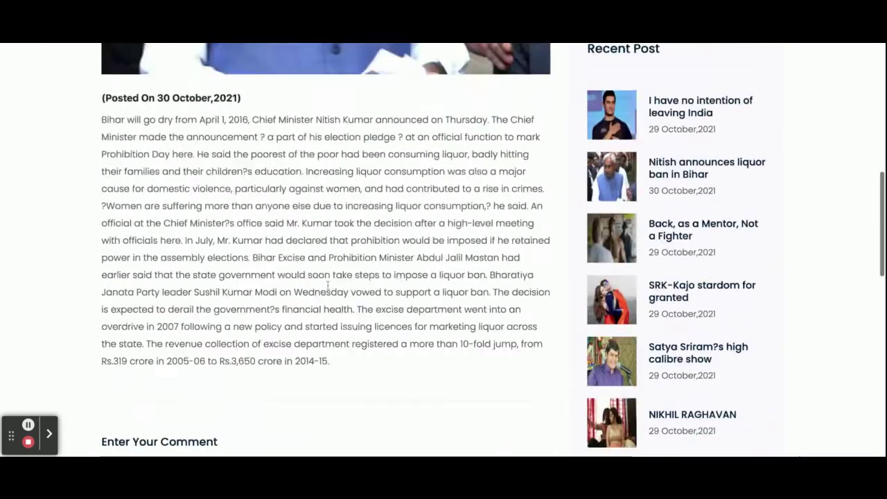
scroll(328, 287, up, 5)
- Delete comment 140 from My Comments, then log out of the customer account
mouse_move(481, 101)
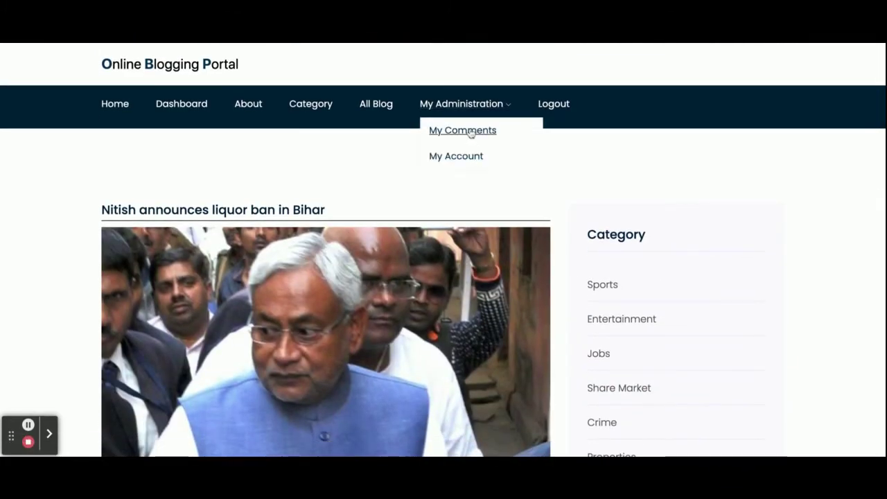
click(471, 133)
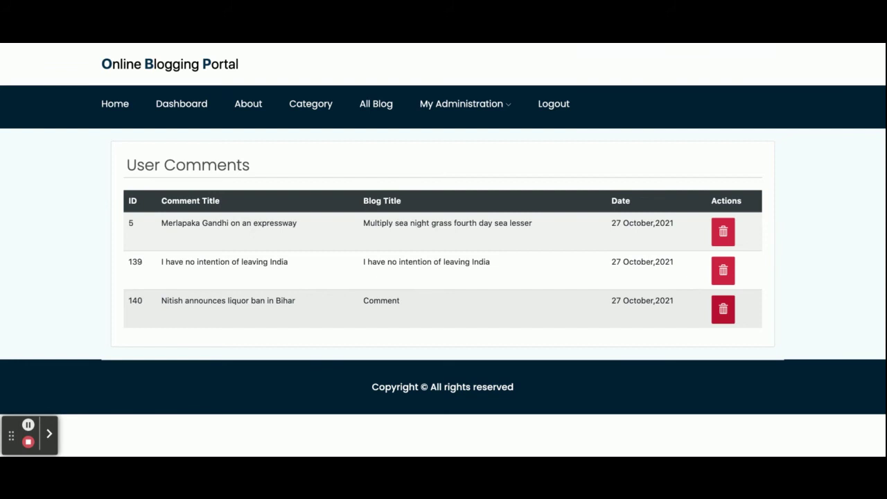
click(723, 309)
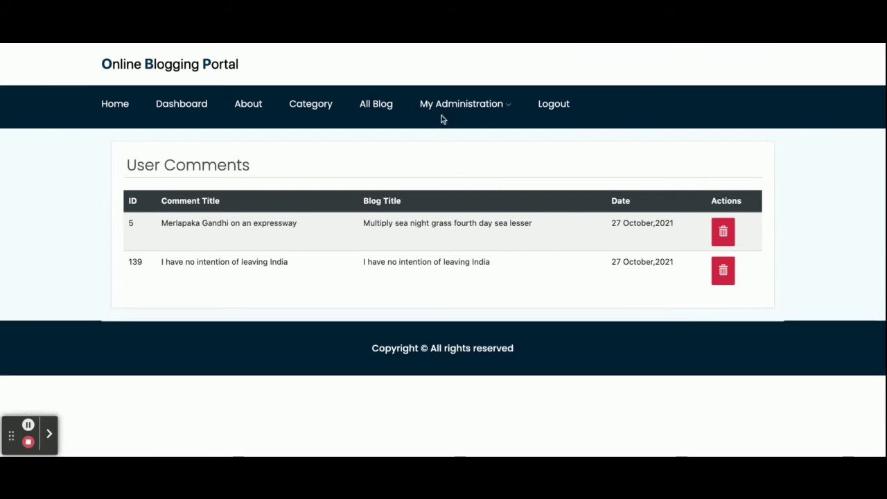
click(553, 105)
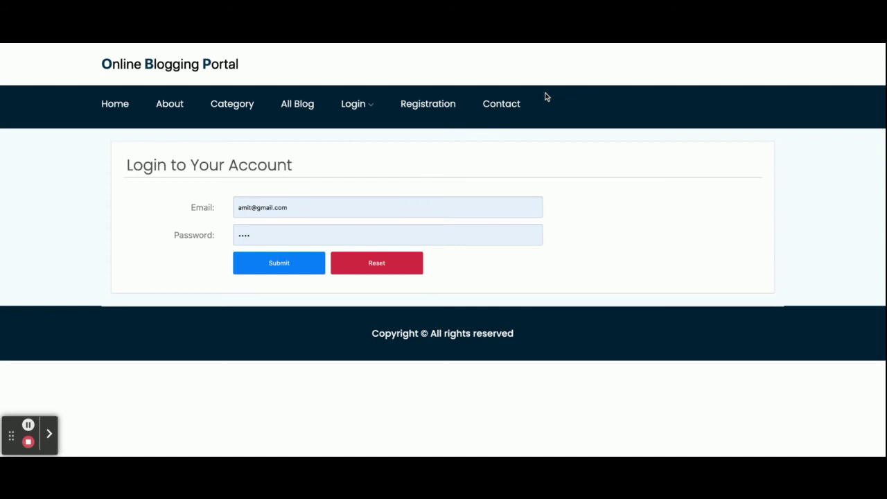
- Sign in through Admin Login with username 'admin' to reach the Admin Dashboard
mouse_move(364, 109)
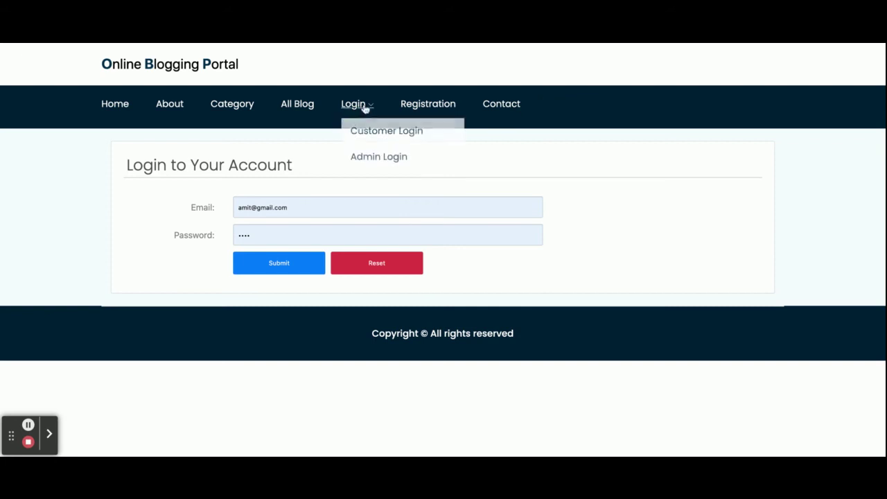
click(386, 156)
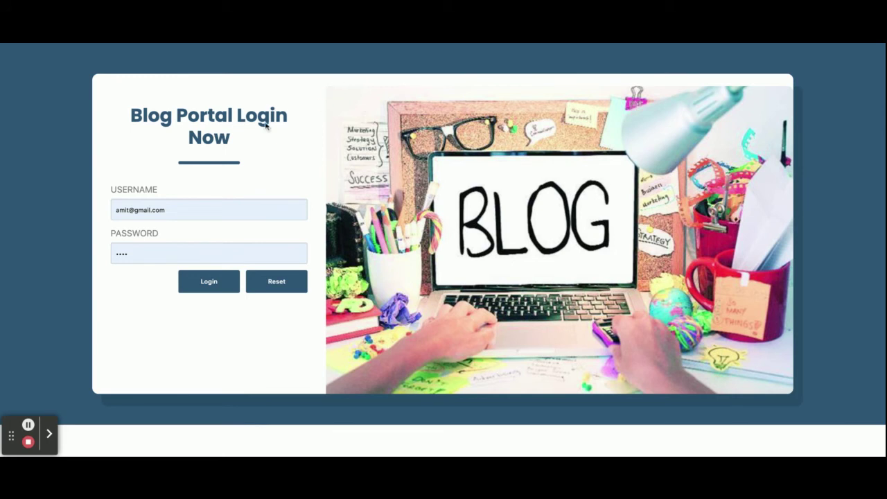
triple_click(173, 206)
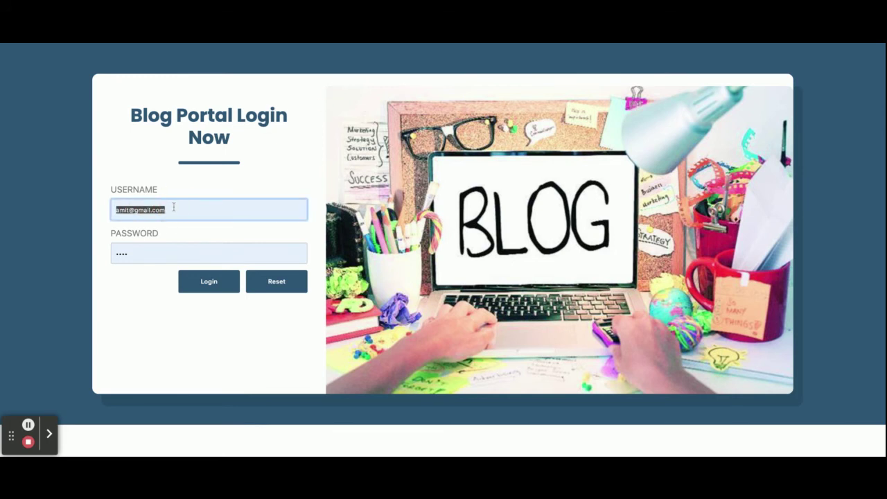
text(admin)
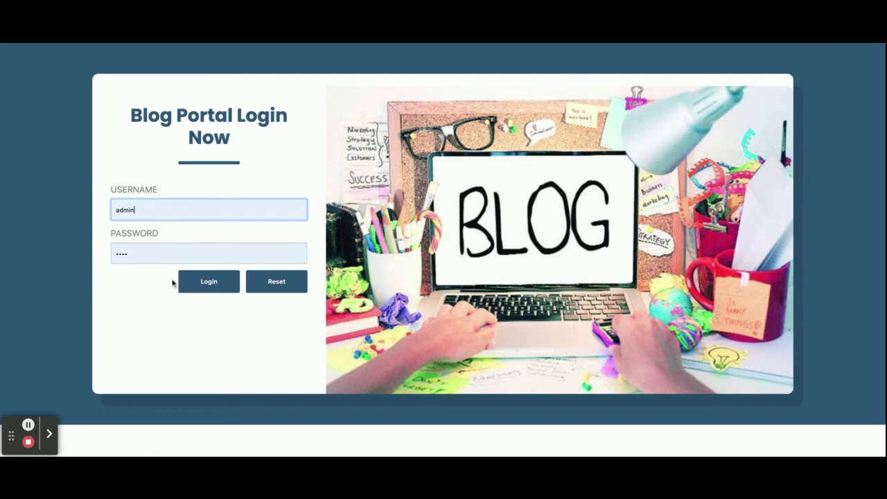
click(210, 282)
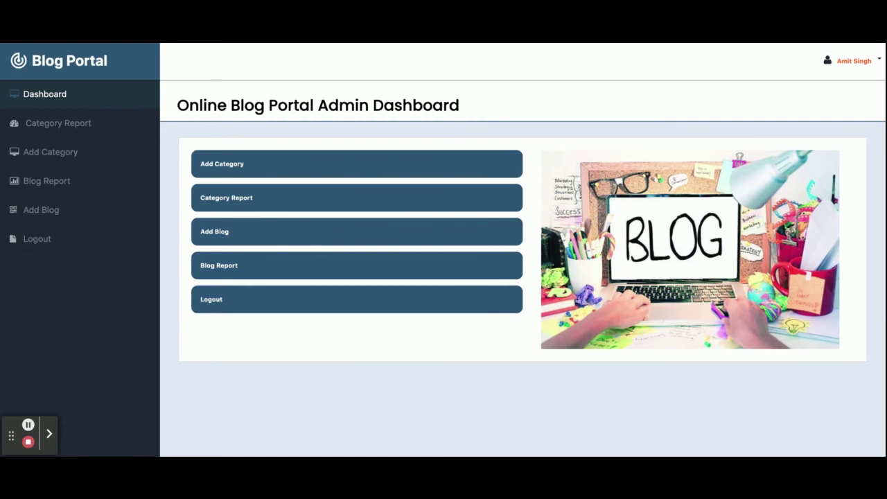
- Look over the Add Category form, then bring up the Category Report
click(229, 166)
scroll(349, 242, down, 1)
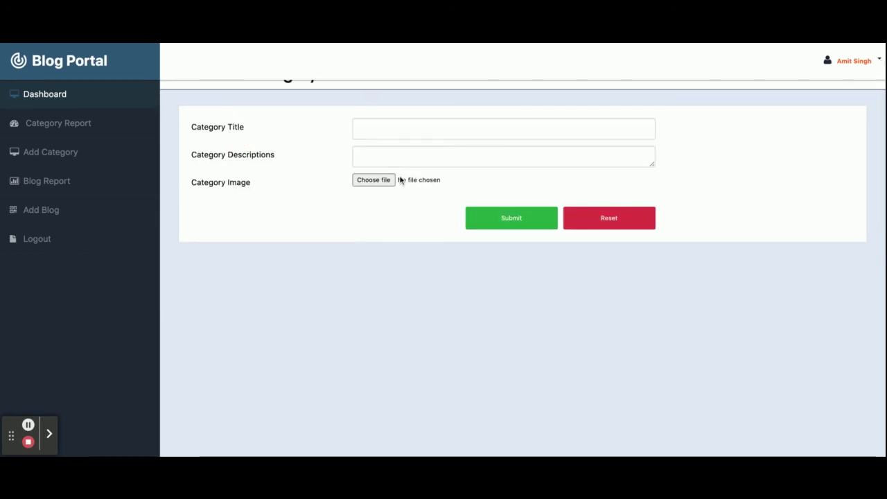
scroll(398, 179, up, 1)
click(68, 125)
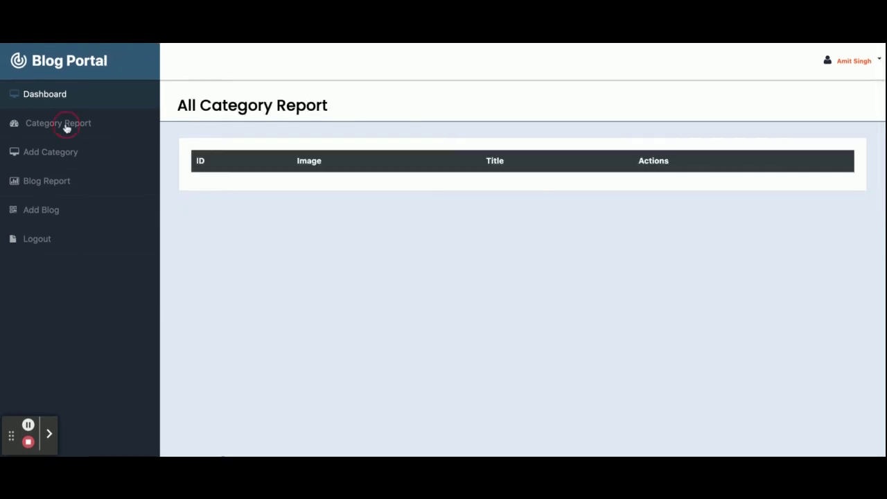
scroll(313, 237, down, 3)
scroll(312, 236, down, 2)
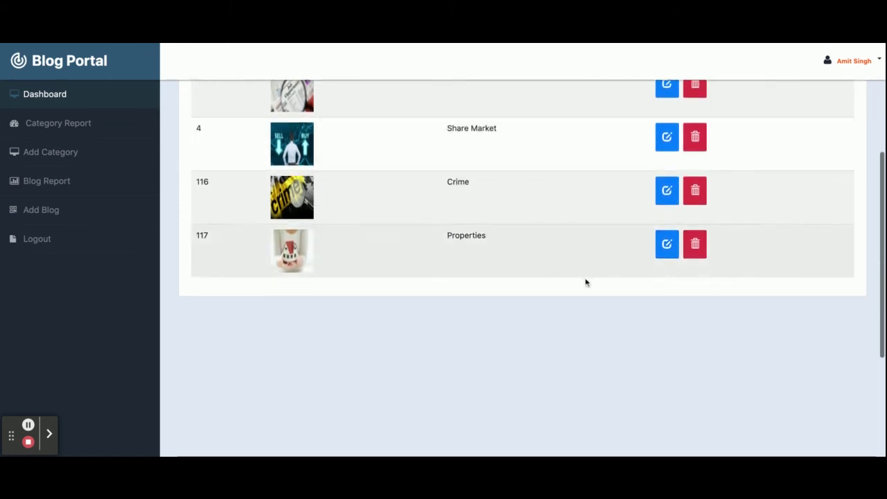
- Resubmit the Properties category without changing anything
click(658, 244)
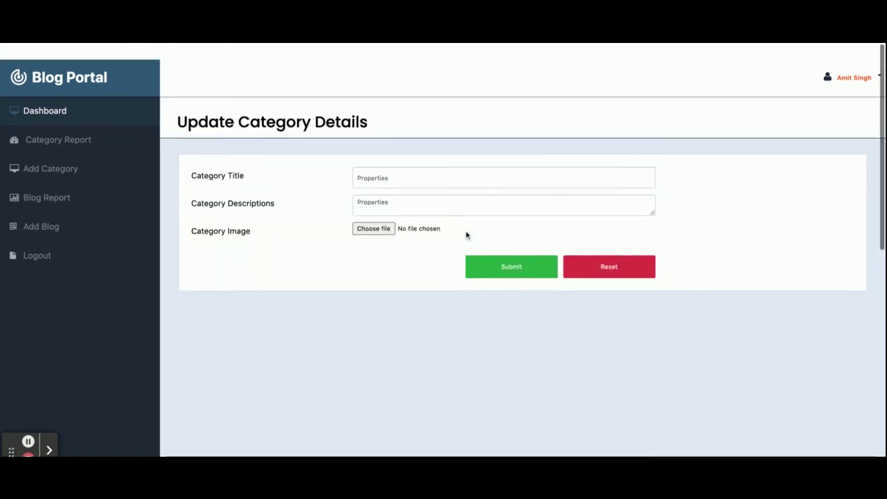
scroll(499, 249, down, 1)
click(517, 256)
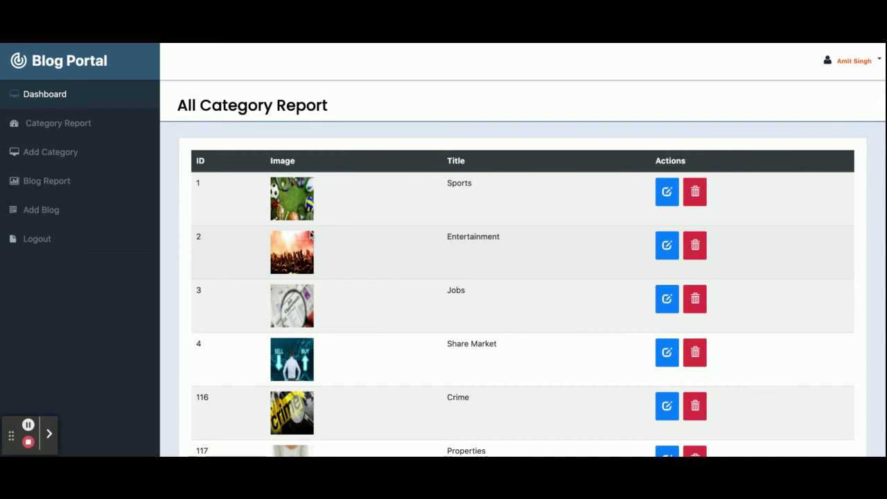
- Show the All Blog Report listing every post with its date and category
scroll(321, 291, down, 3)
scroll(312, 286, up, 3)
scroll(307, 283, down, 1)
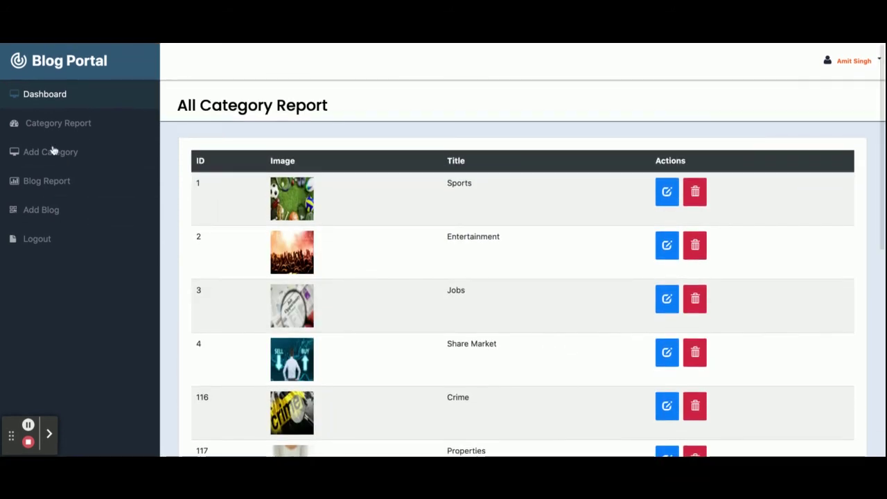
click(53, 177)
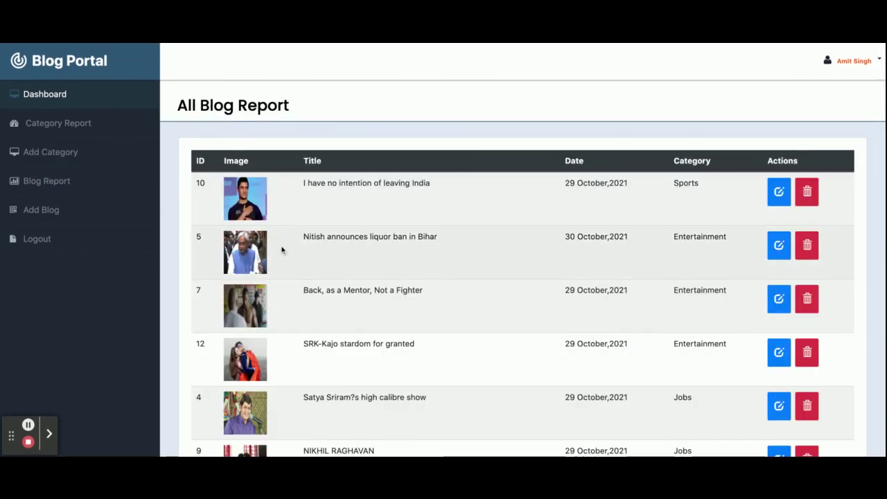
- Review the edit form for blog 10 ('I have no intention of leaving India') and the empty Add Blog form, then log out
scroll(283, 248, down, 5)
scroll(282, 249, up, 5)
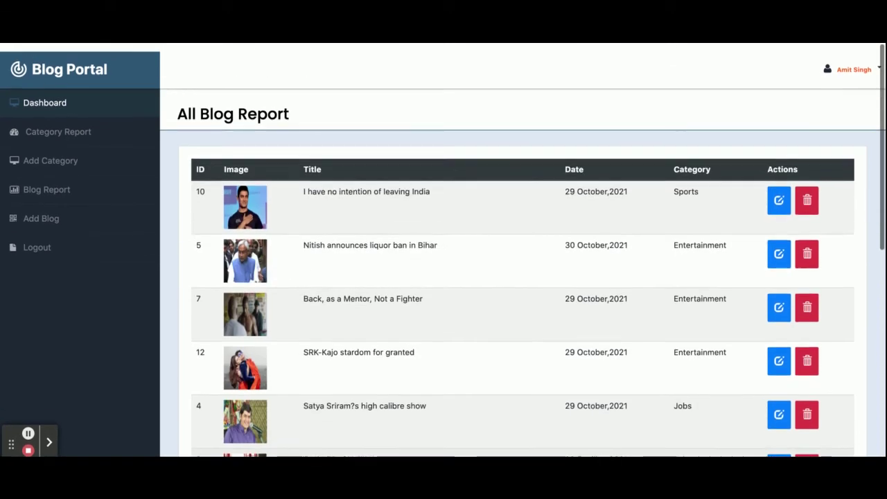
click(778, 193)
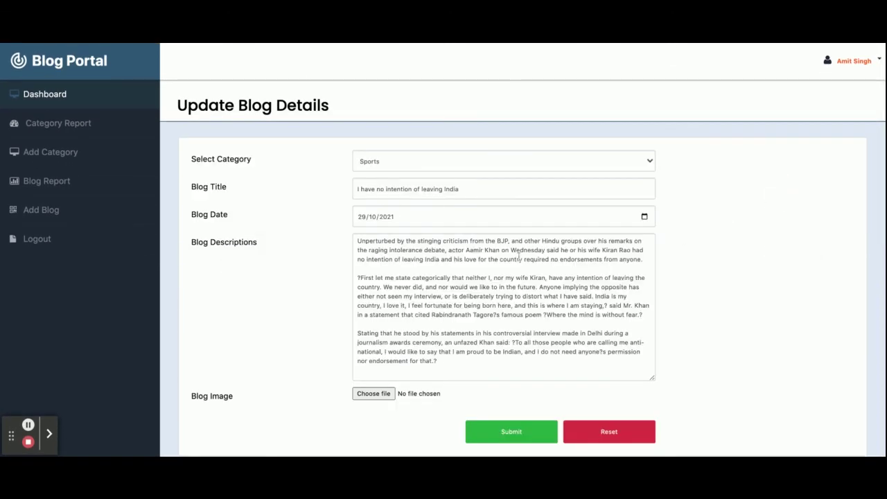
scroll(519, 257, down, 1)
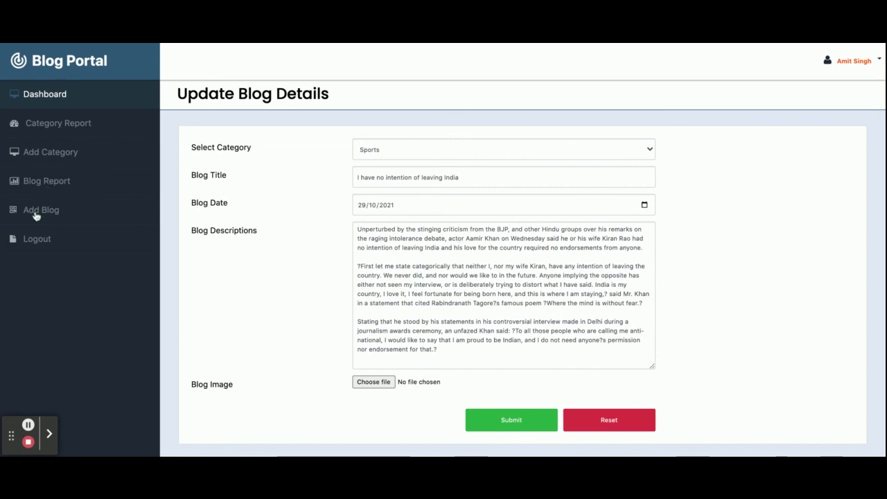
click(36, 212)
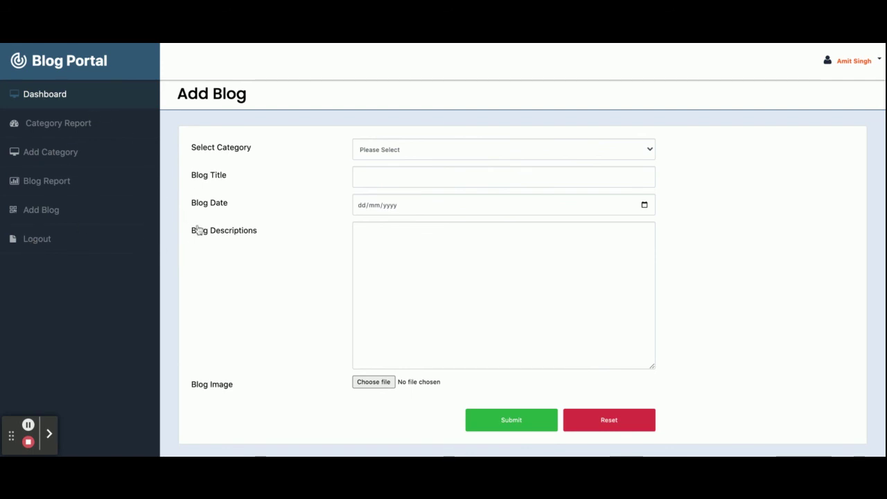
click(42, 240)
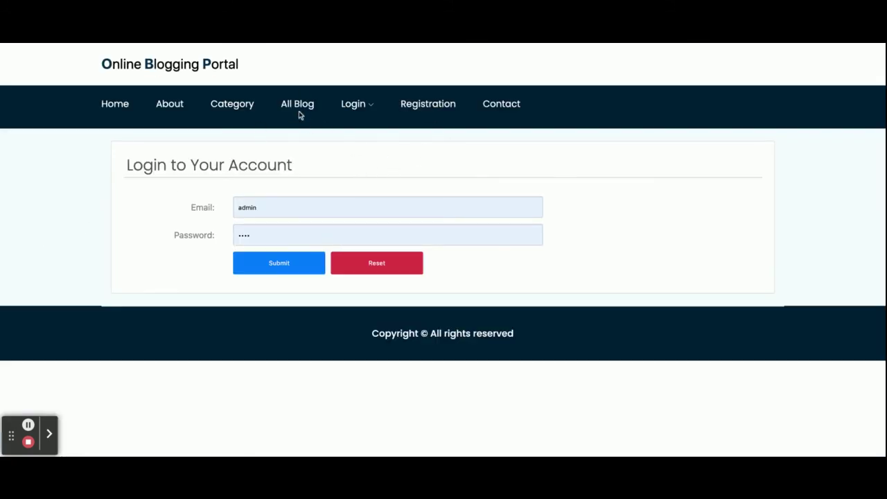
- Go back to the public home page with the Online Blog Portal banner
click(115, 108)
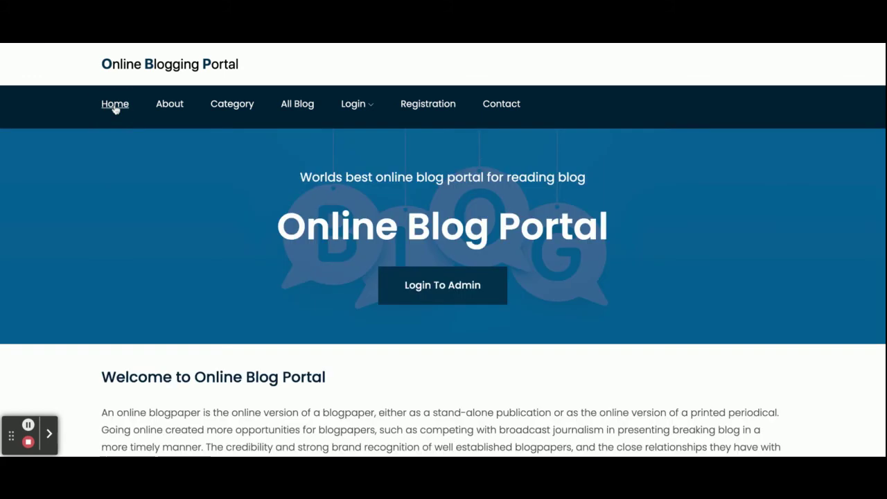